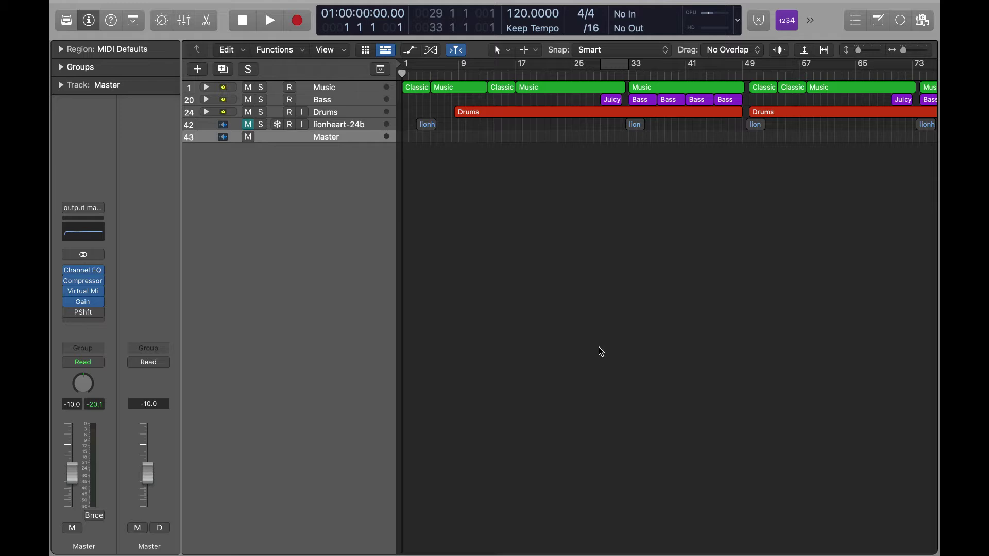
Select the drum and Lionheart regions, zoom out to bar 97, then deselect everything.
left_click_drag(422, 188, 876, 111)
left_click_drag(908, 52, 904, 50)
left_click(578, 254)
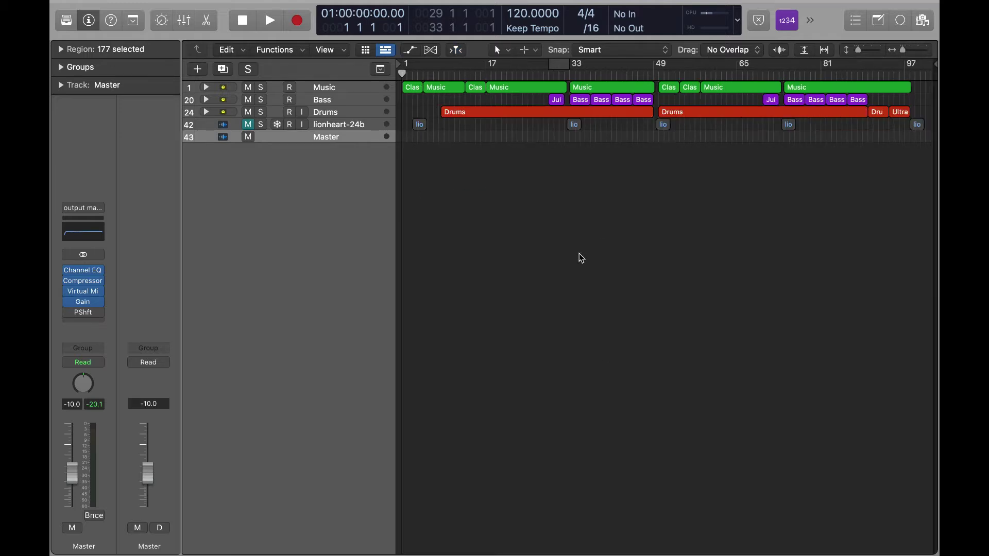
Expand the Music stack and select the first Replica track.
left_click(206, 87)
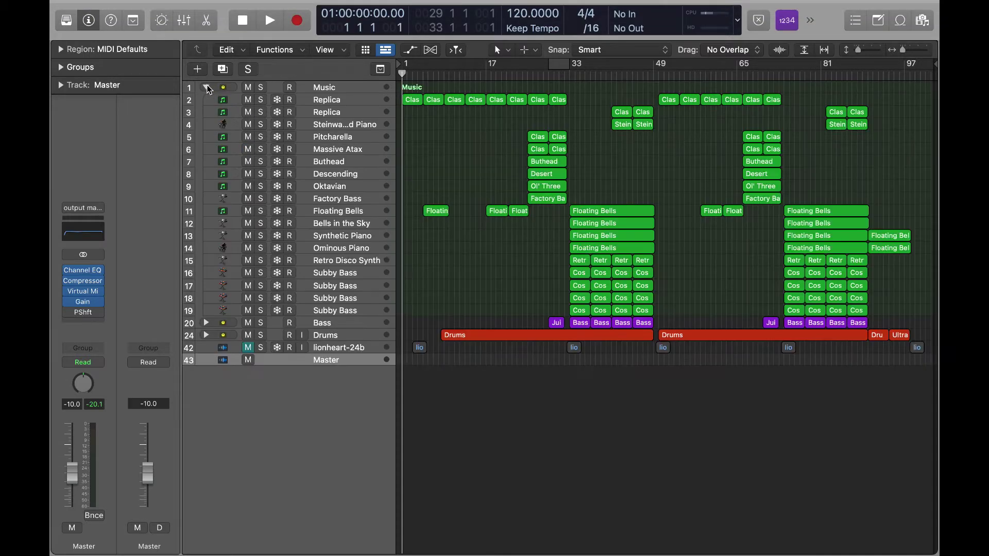
left_click(345, 104)
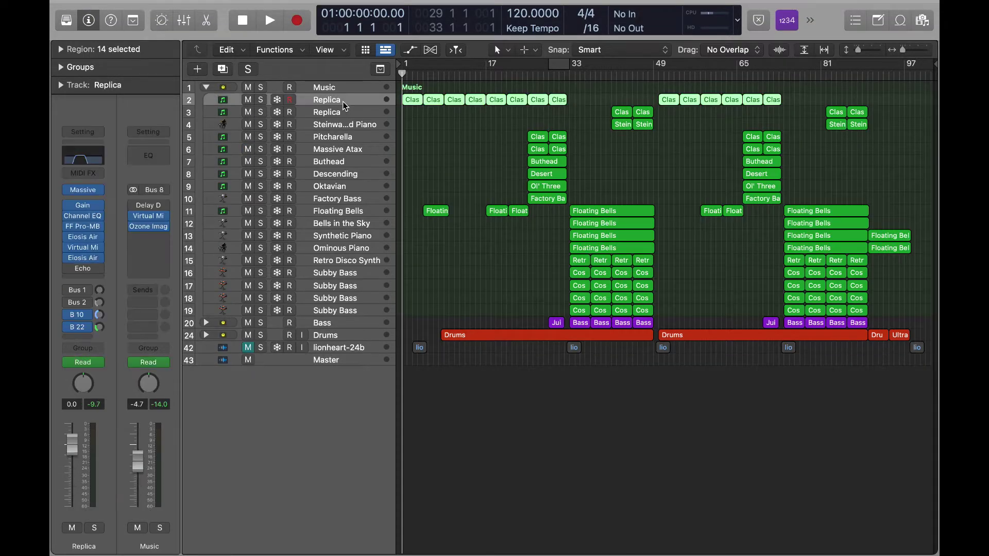
left_click(358, 113)
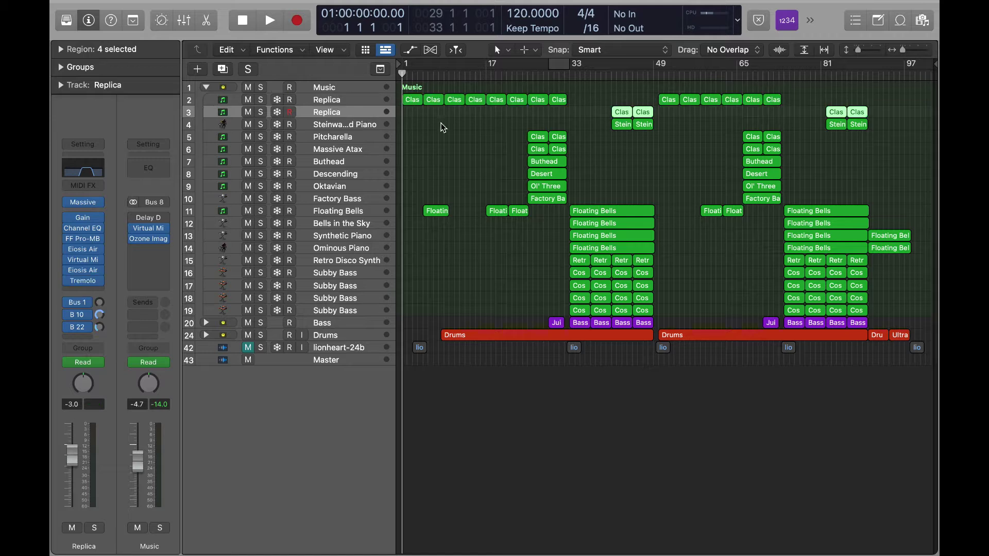
left_click(334, 100)
left_click(477, 154)
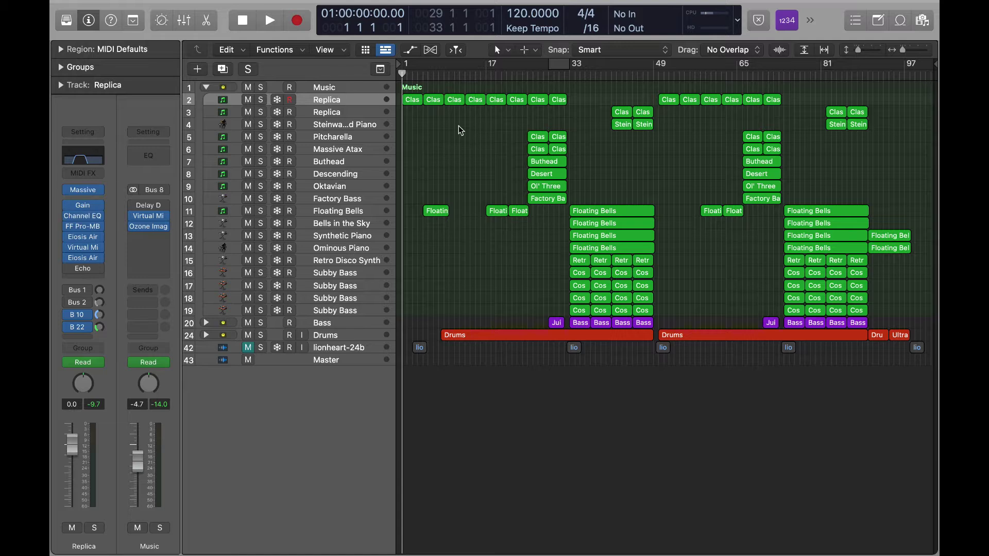
Preview playback, check region selections, and set a cycle range spanning bars 9 to 17.
key("space")
key("space")
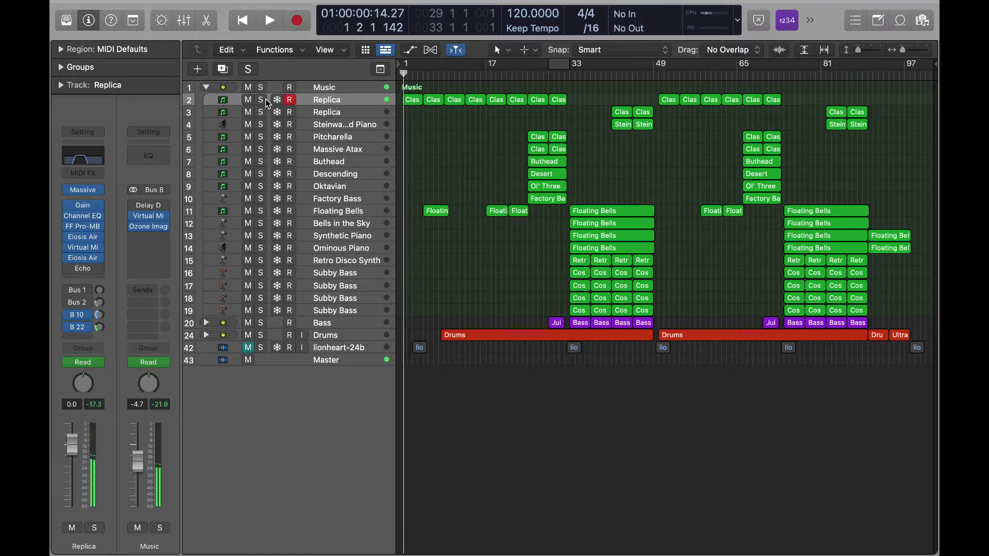
key("Return")
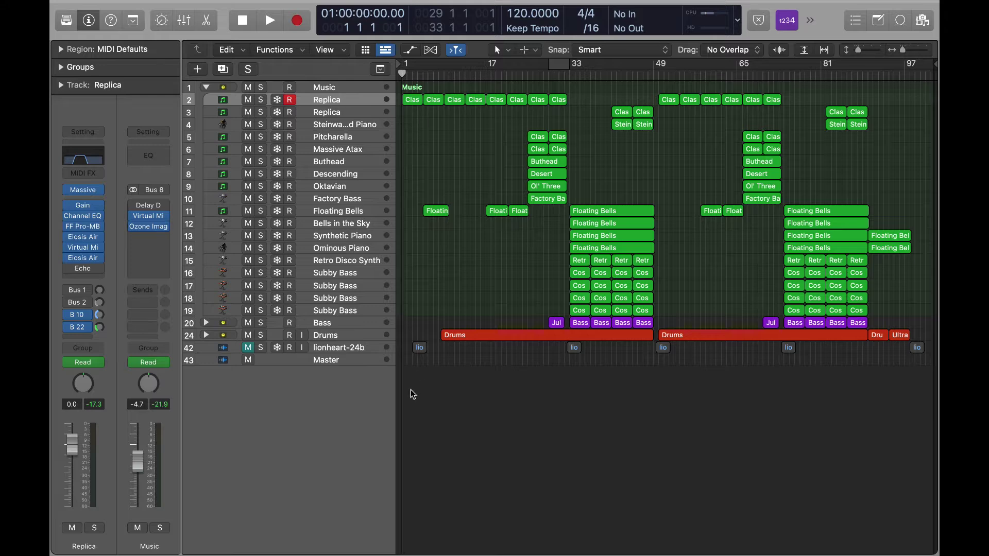
left_click_drag(410, 392, 922, 4)
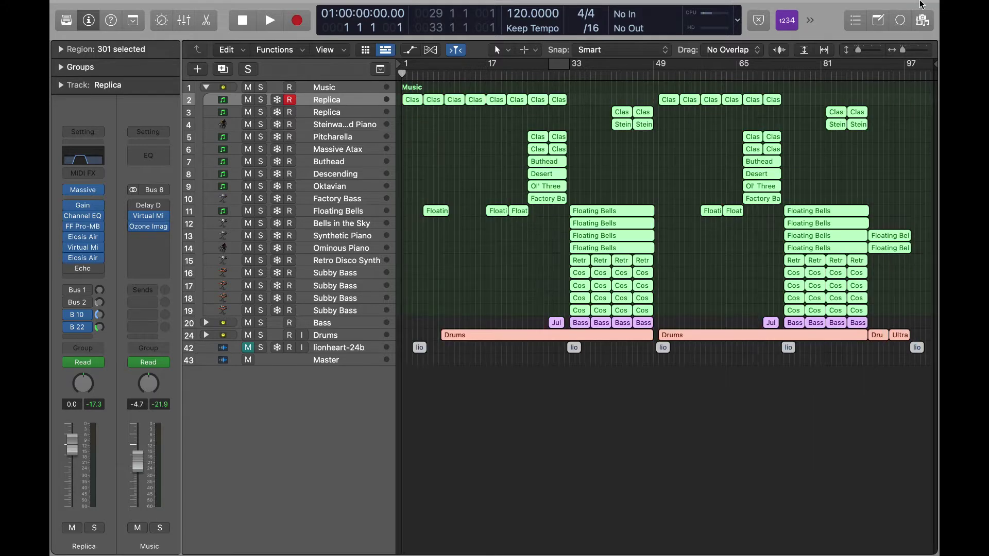
left_click(857, 179)
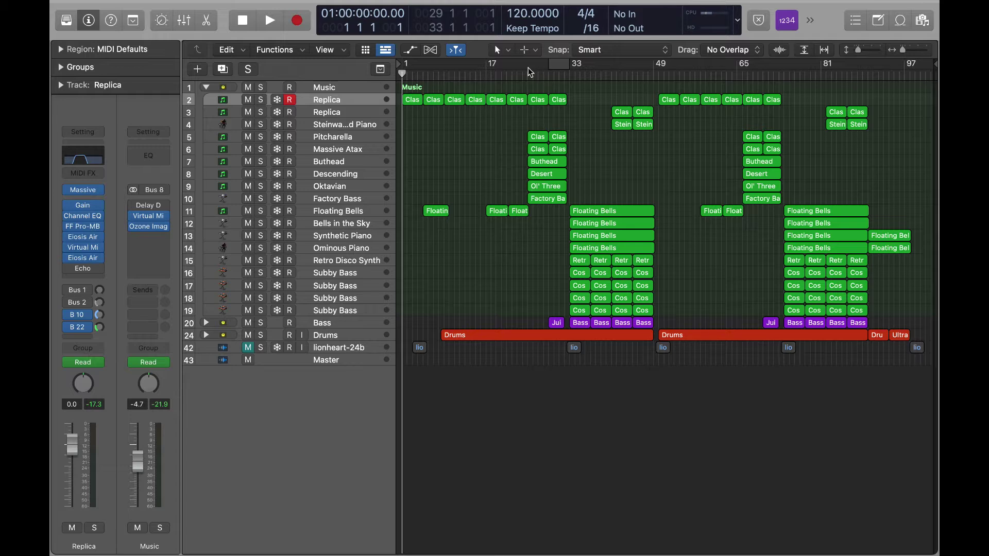
left_click(350, 103)
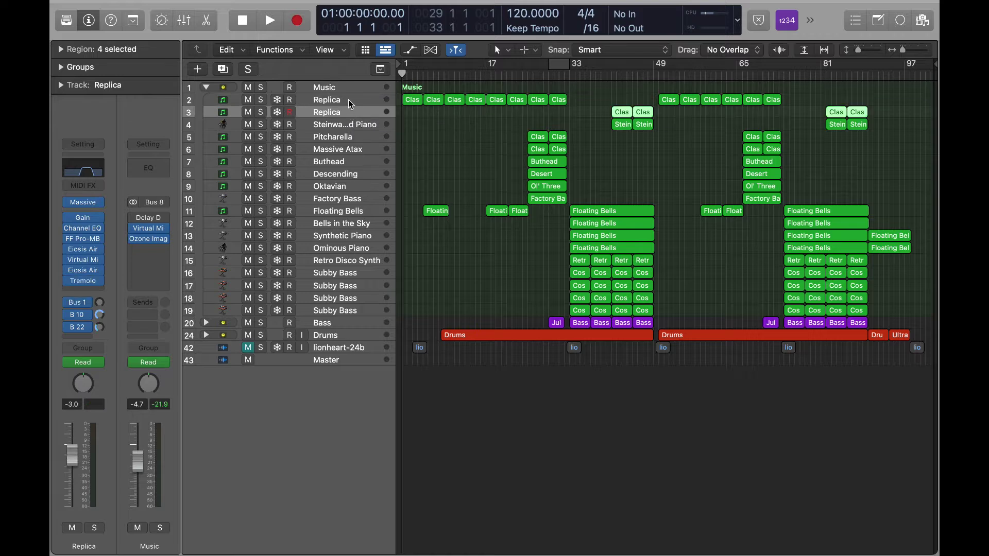
left_click(480, 166)
left_click_drag(443, 64, 487, 80)
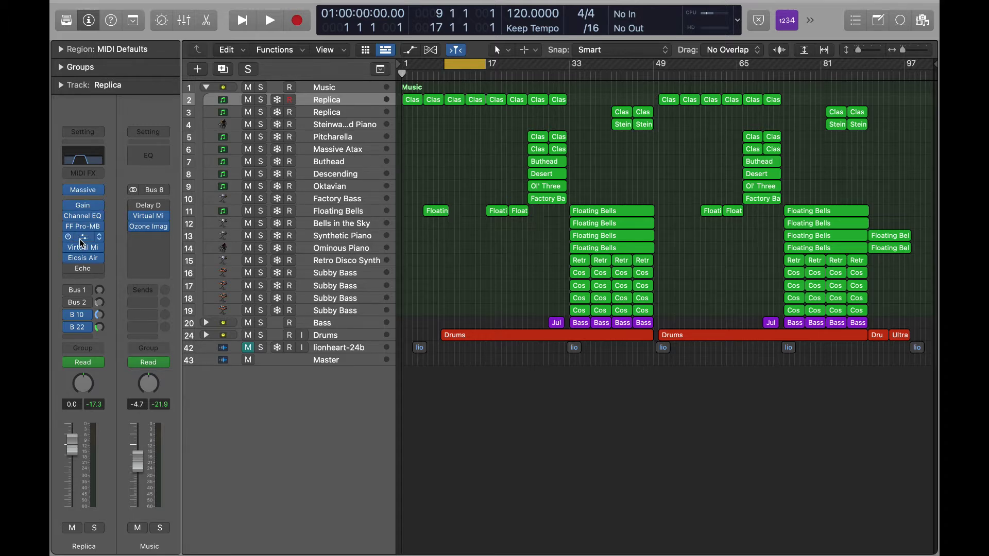
Play the bar 9–17 cycle, then play the song from bar 1.
mouse_move(98, 260)
mouse_move(93, 193)
mouse_move(86, 221)
key("space")
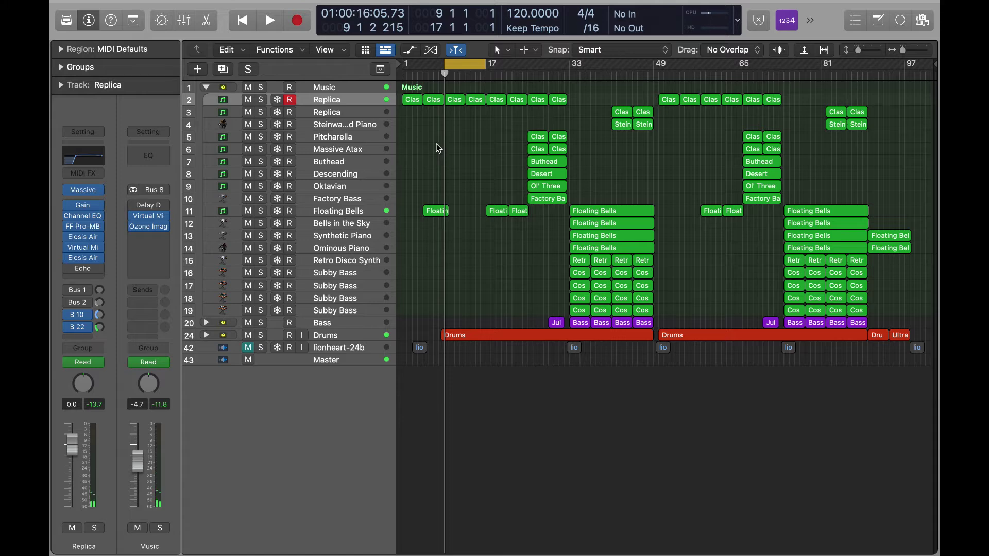
key("space")
key("Return")
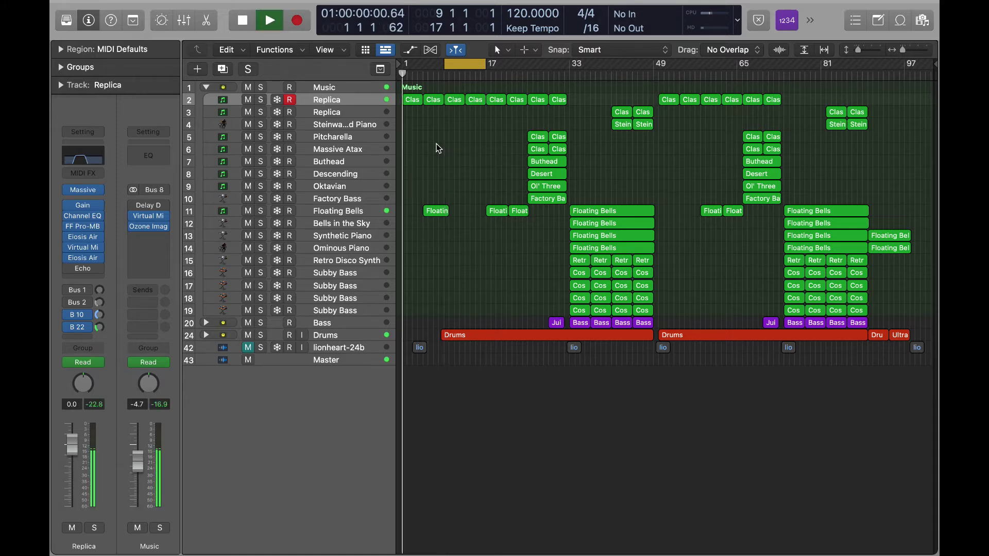
Open Replica's Channel EQ, solo Replica, and show then hide automation before closing the EQ.
left_click(83, 157)
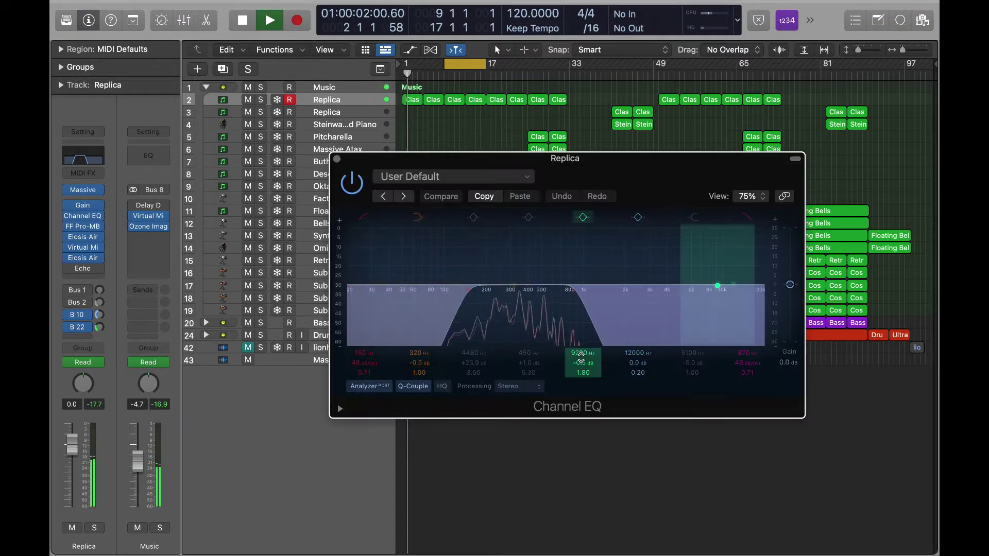
left_click(261, 99)
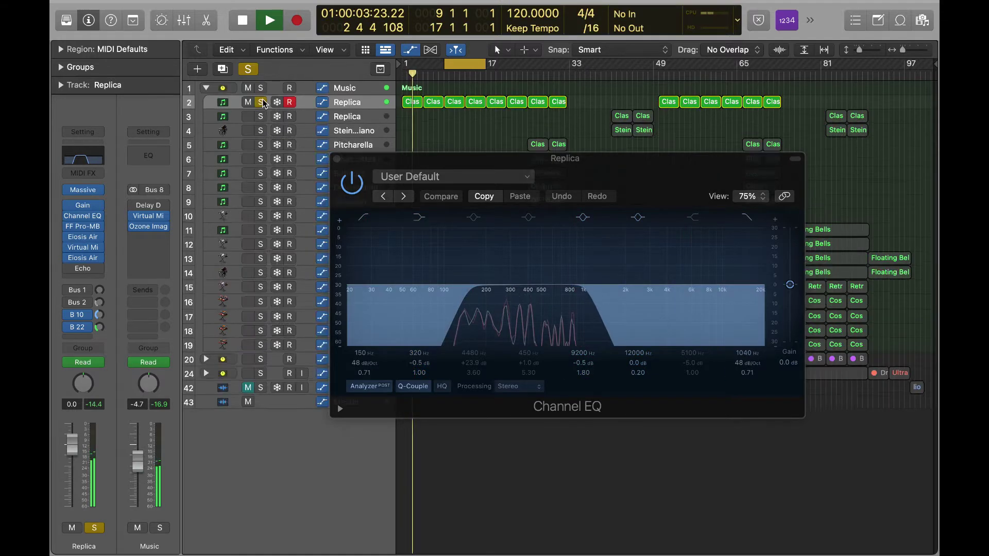
key("a")
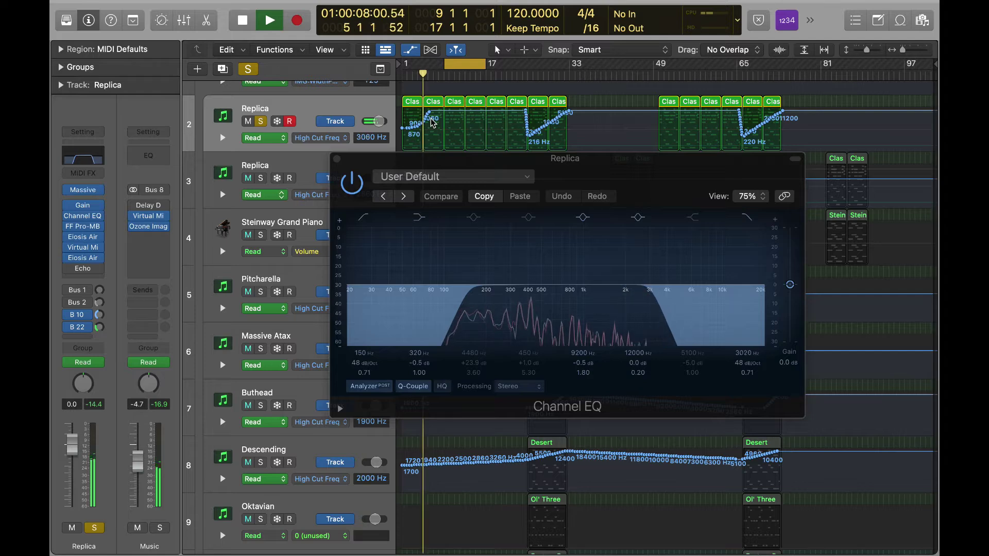
key("space")
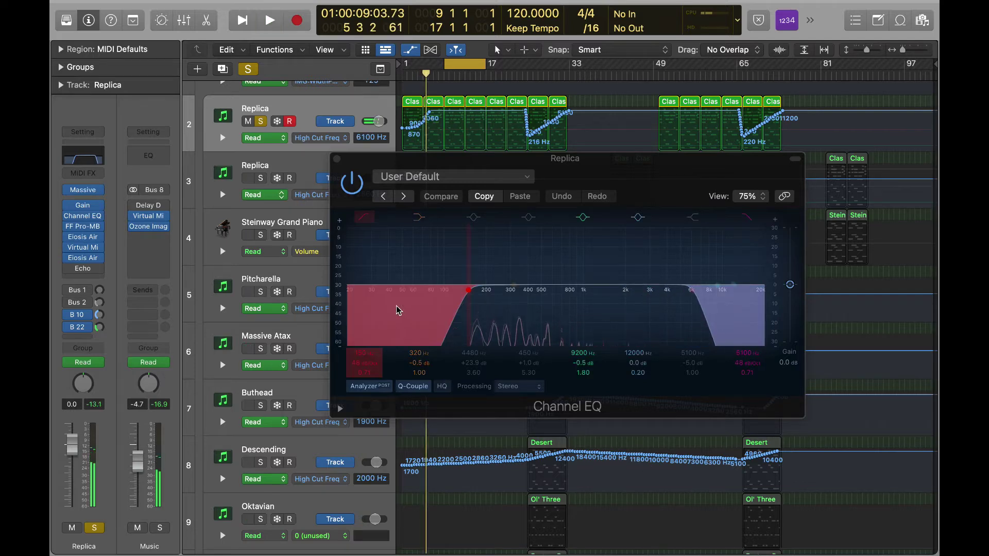
left_click(337, 160)
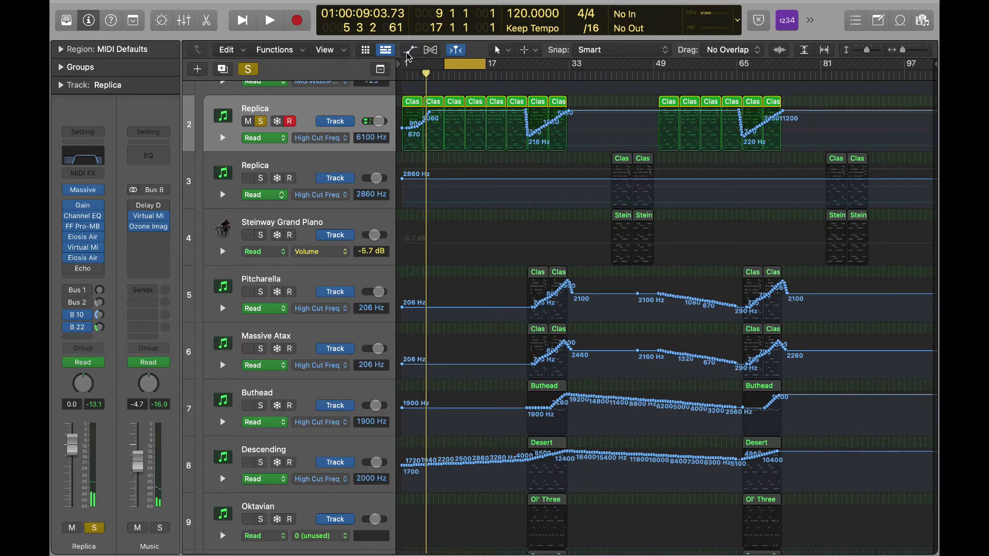
left_click(410, 50)
key("space")
key("space")
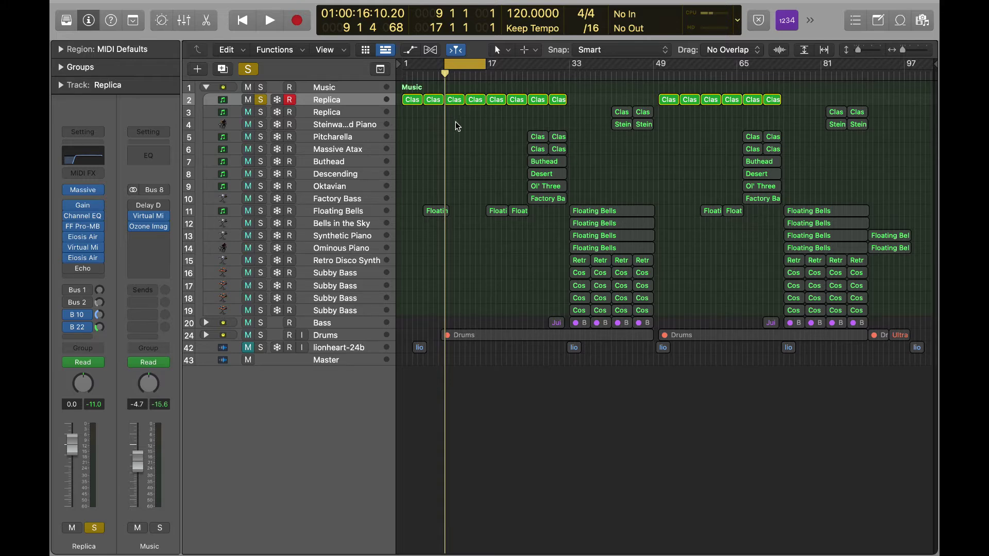
Select six Clas regions on Replica, play briefly from bar 9, and reselect the Replica track.
left_click_drag(455, 122, 580, 66)
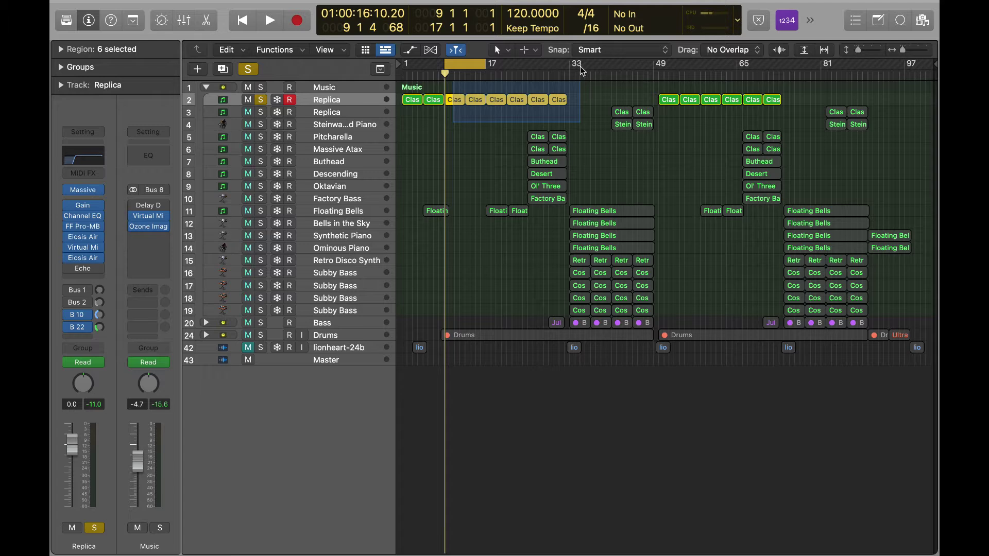
mouse_move(579, 66)
left_mouse_down()
mouse_move(486, 123)
mouse_move(487, 133)
mouse_move(581, 74)
left_mouse_up()
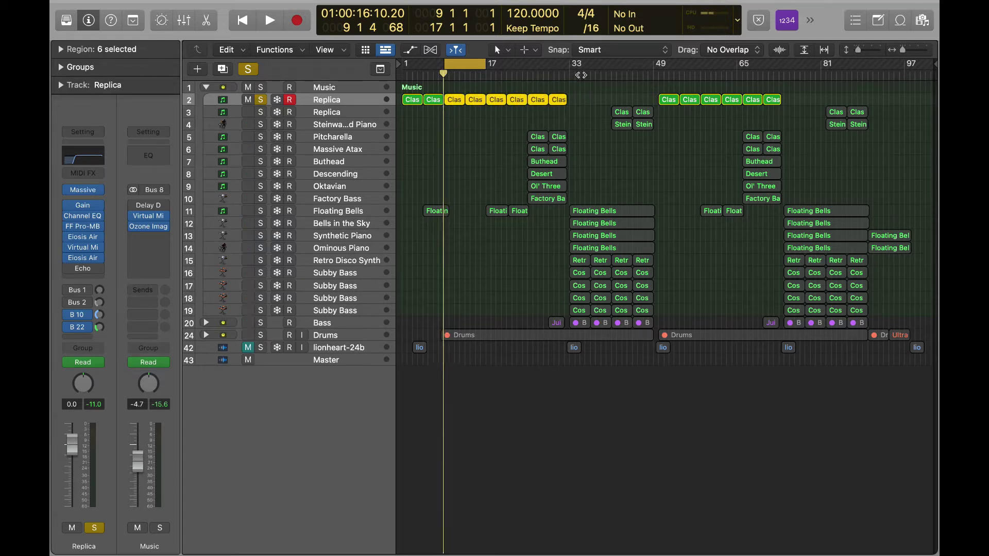
key("space")
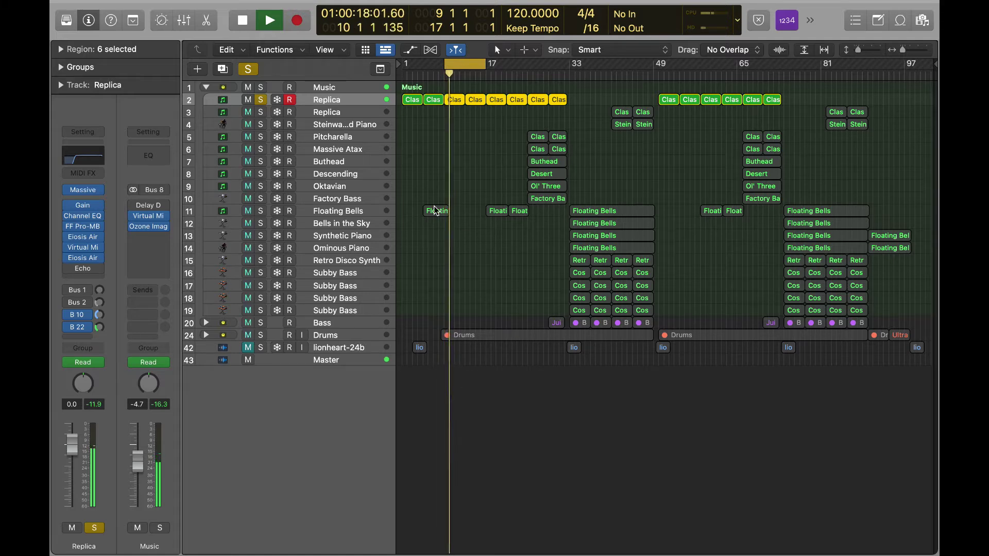
key("space")
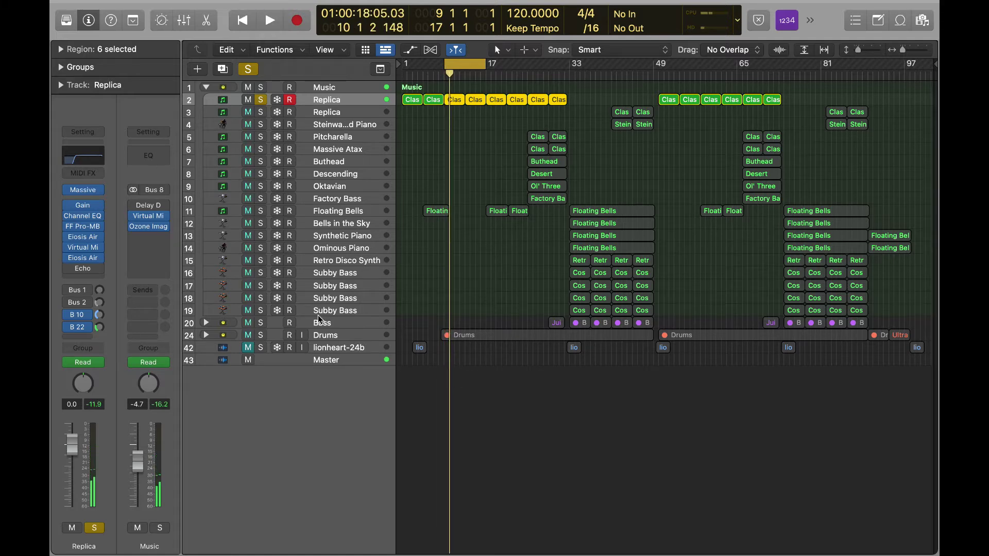
left_click(343, 322)
left_click(308, 98)
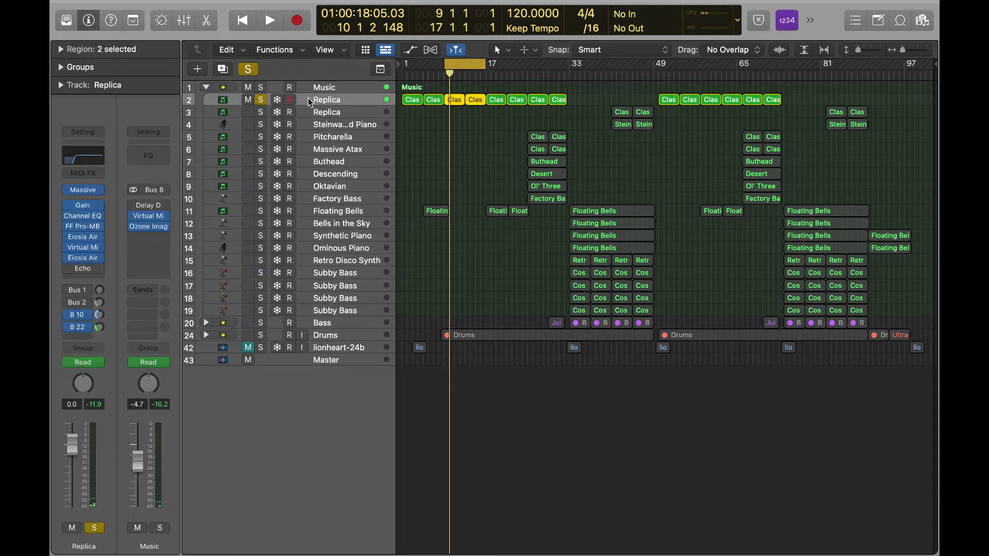
Audition Replica's Channel EQ during playback, then close its window.
key("e")
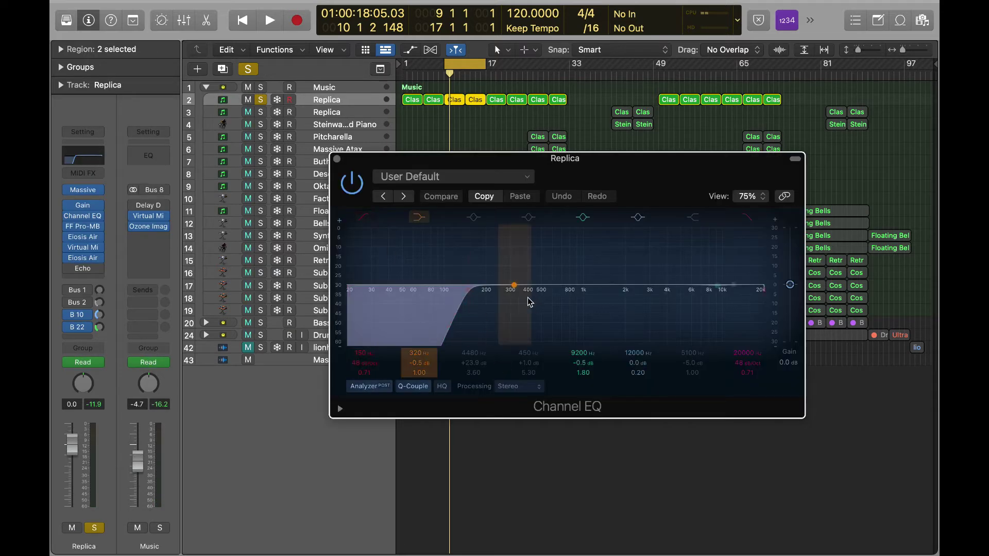
key("space")
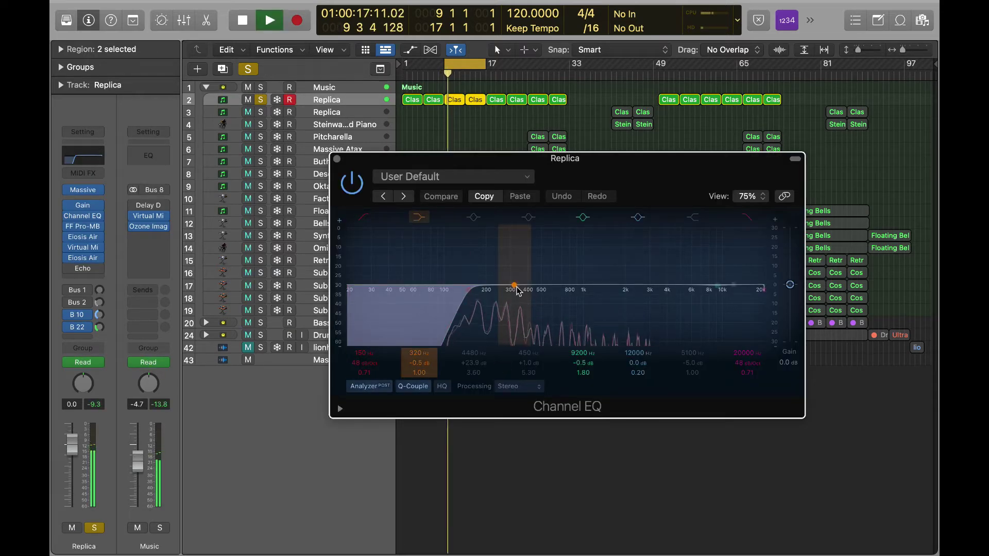
key("space")
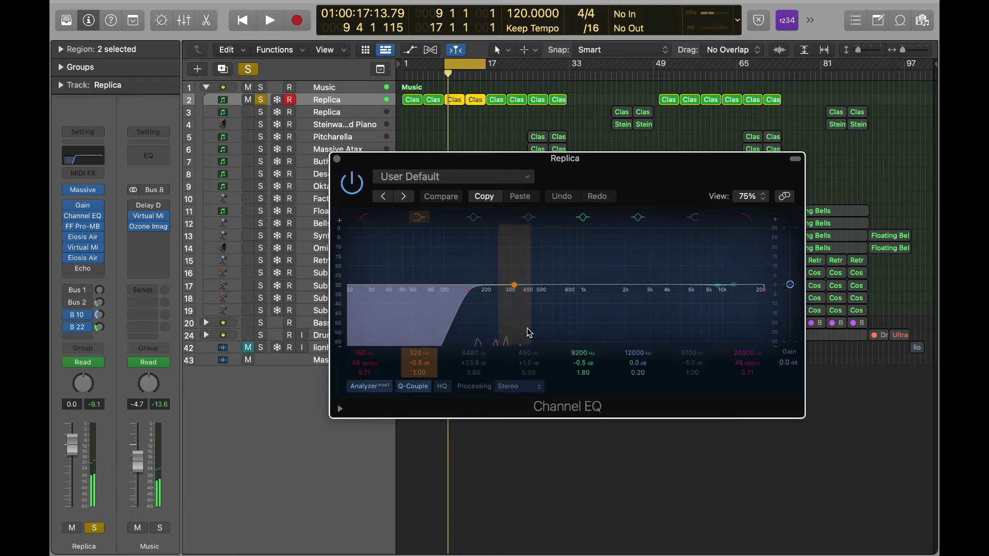
key("super+w")
Deselect regions, turn Cycle off, and open Replica's Eiosis AirEQ Premium plug-in.
left_click(465, 155)
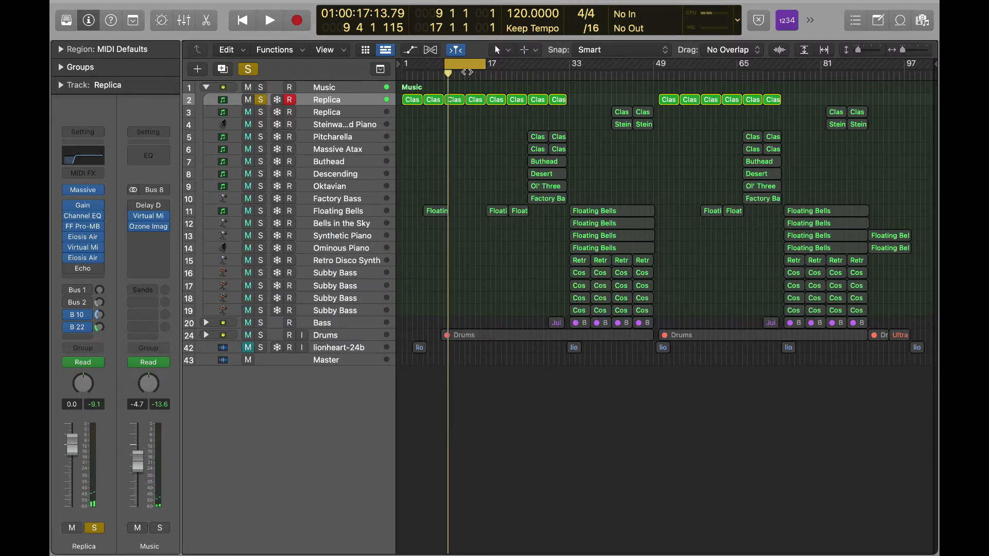
left_click(465, 62)
left_click(330, 99)
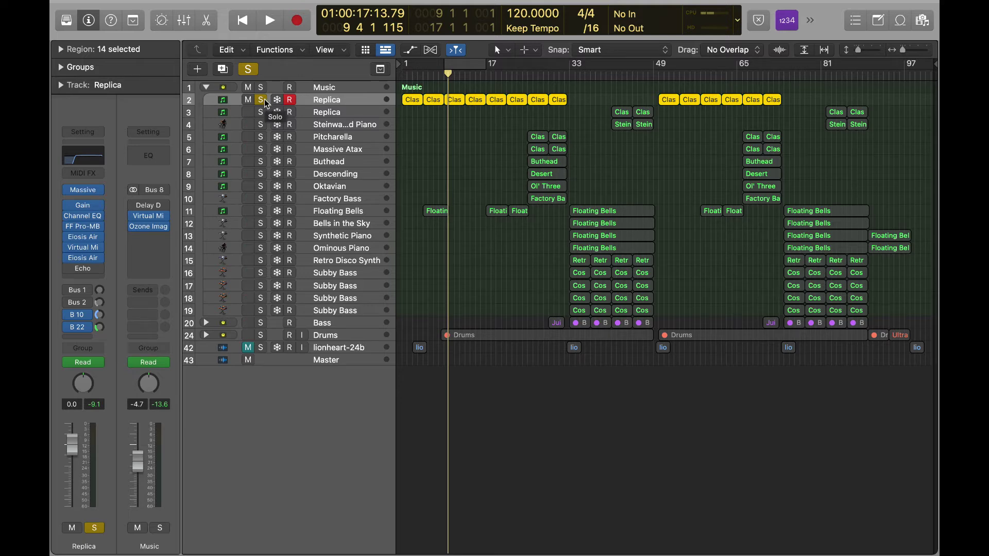
left_click(83, 257)
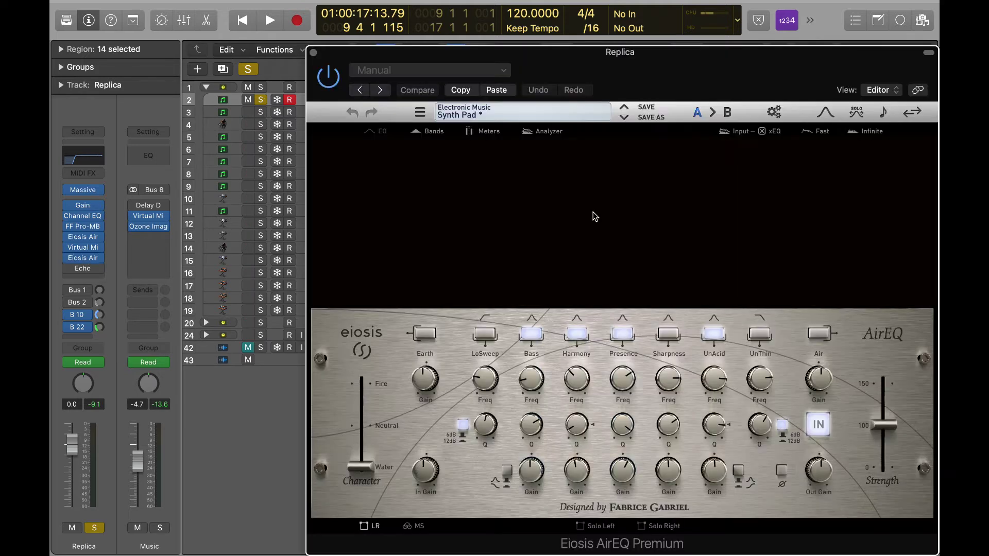
Compare Replica's AirEQ with its Presence band (about 4.52 kHz) off and on, then close it.
left_click_drag(706, 73, 567, 72)
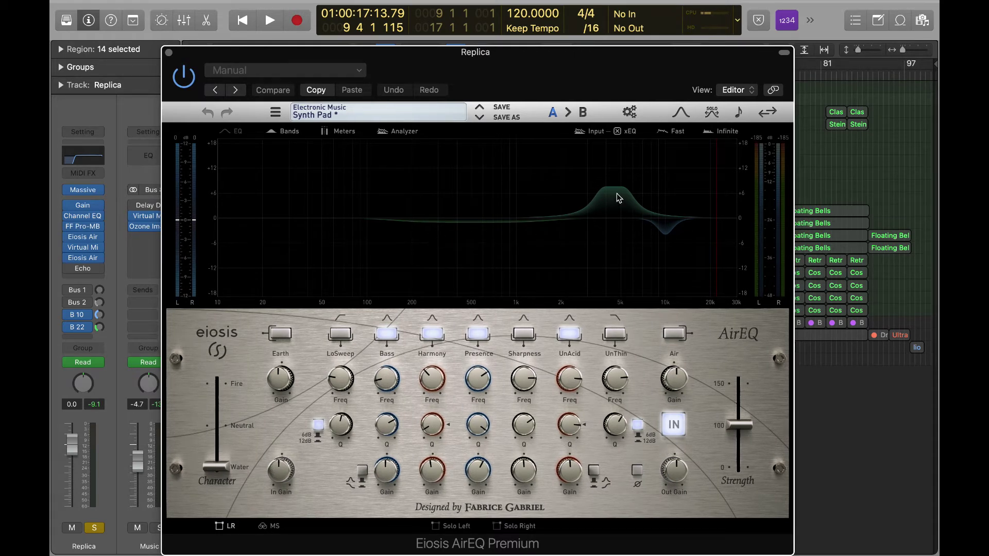
left_click(477, 334)
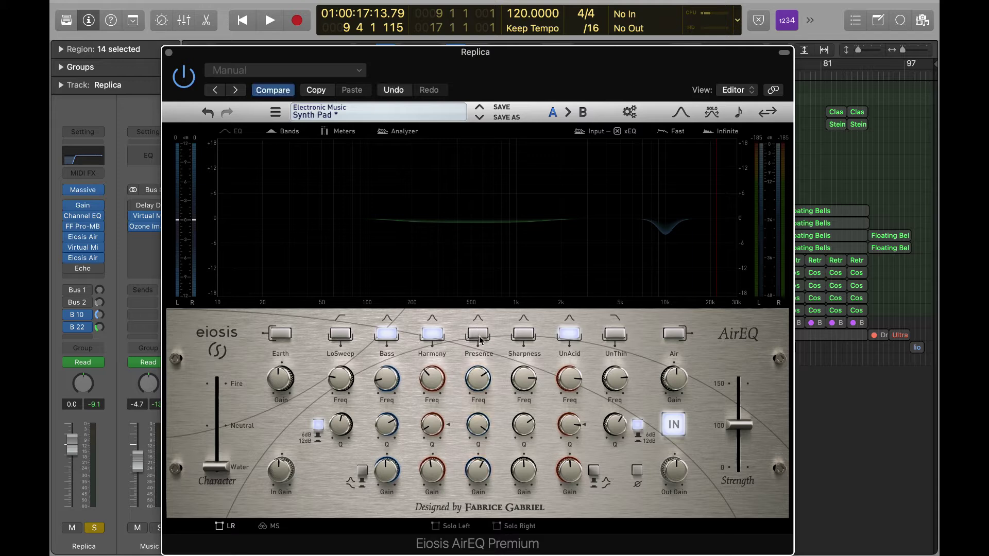
left_click(478, 336)
mouse_move(479, 381)
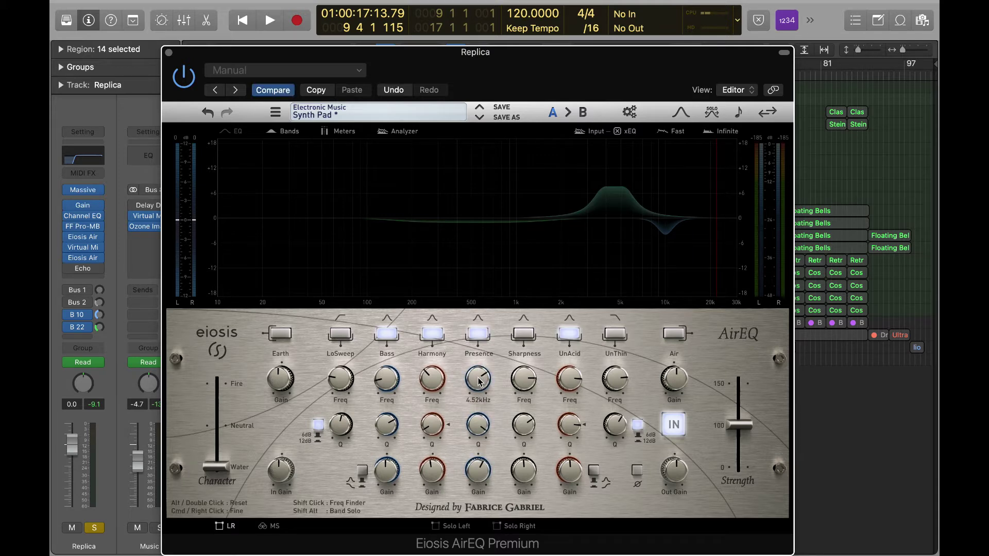
key("space")
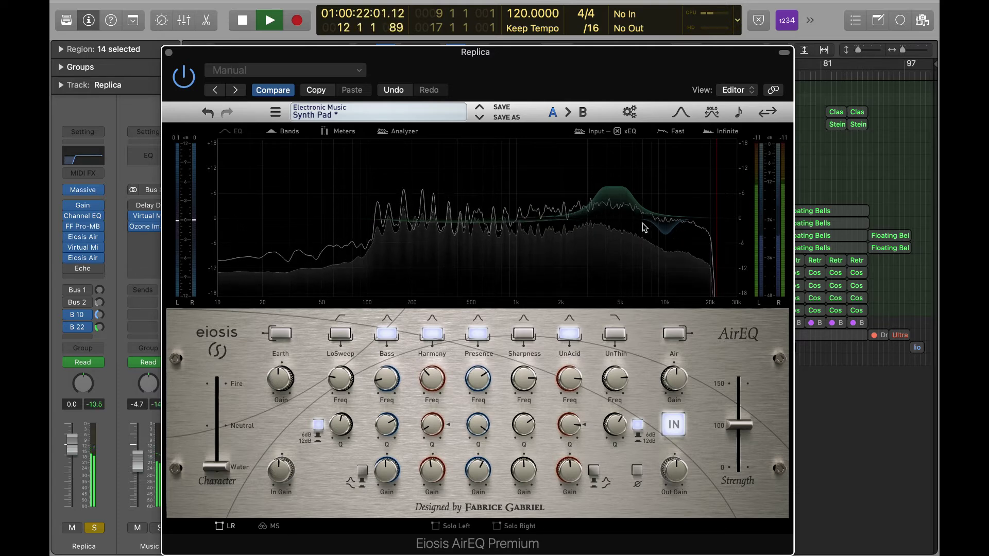
key("space")
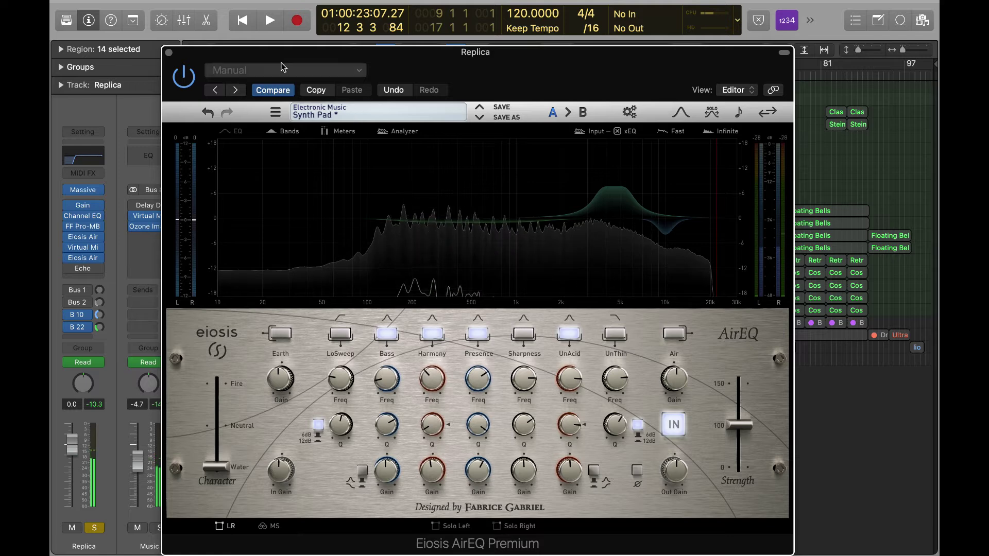
left_click(169, 52)
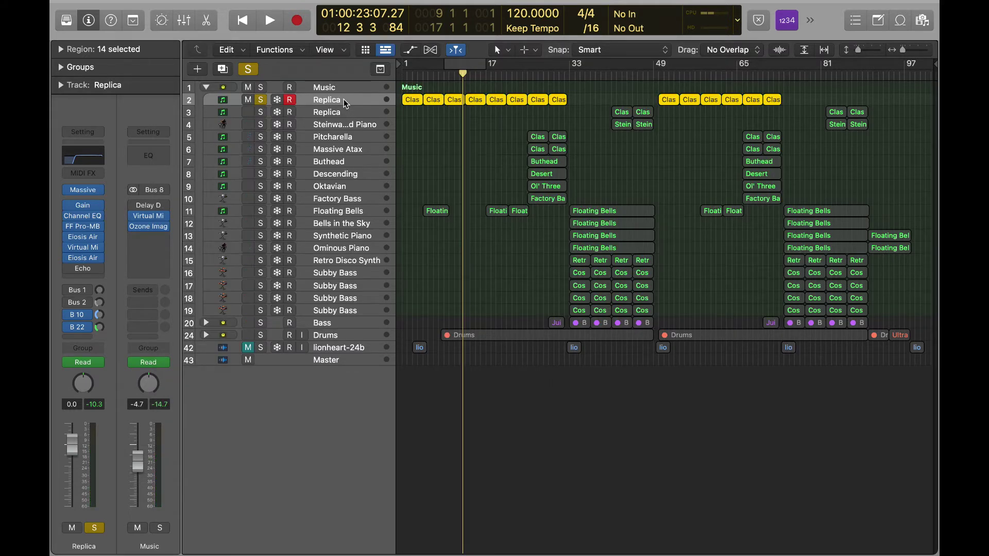
Unsolo Replica, enable the bar 9–17 cycle, and play the full mix ahead to about bar 28.
left_click(474, 59)
left_click(261, 99)
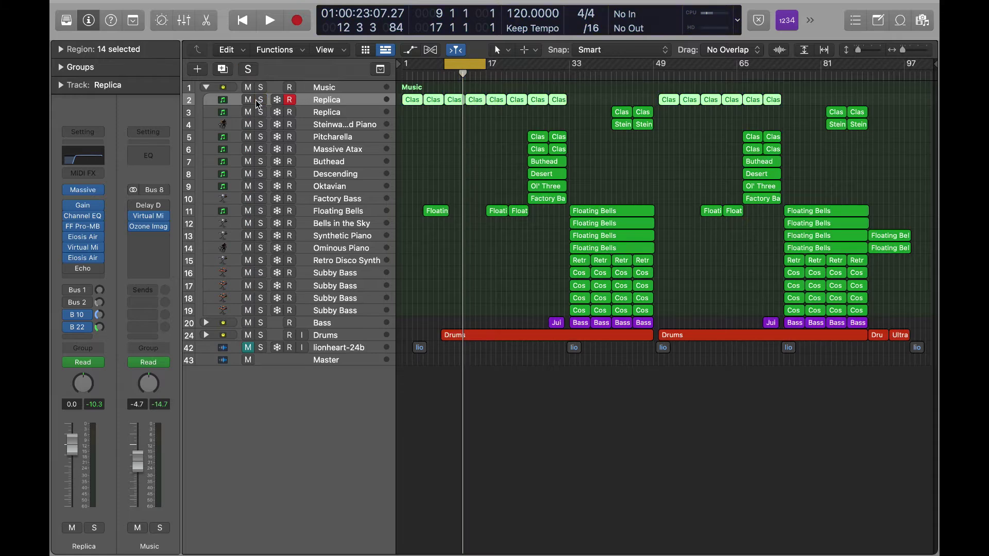
key("space")
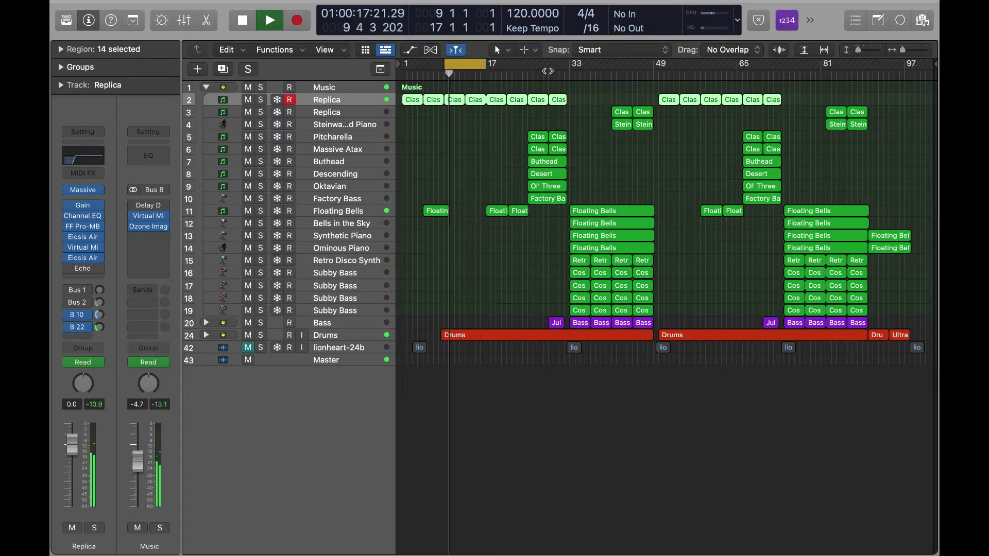
left_click(526, 75)
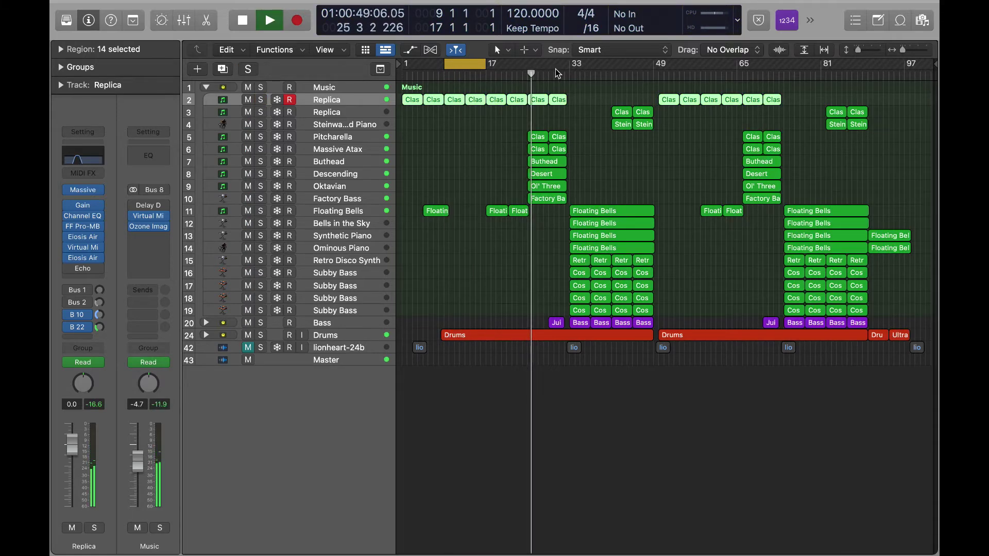
left_click(546, 75)
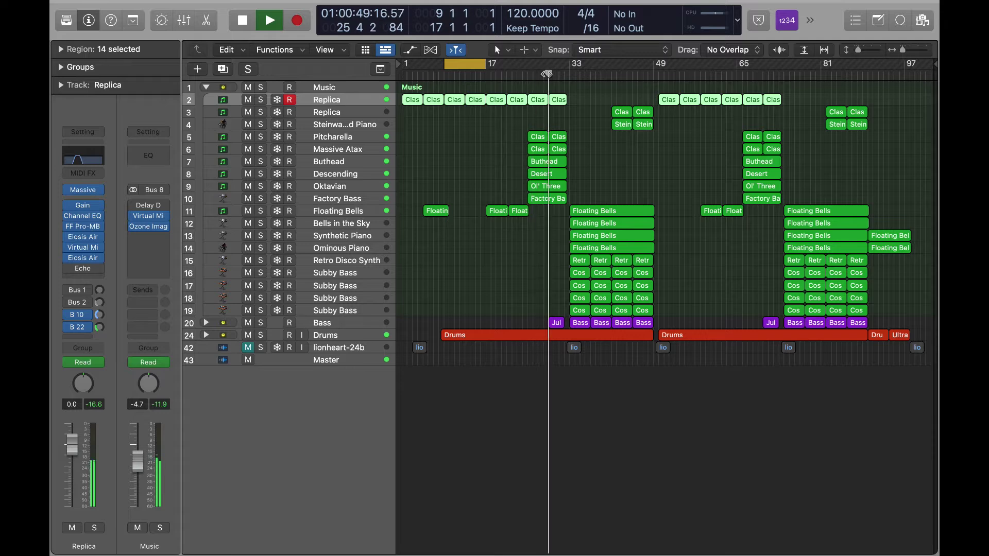
left_click(333, 104)
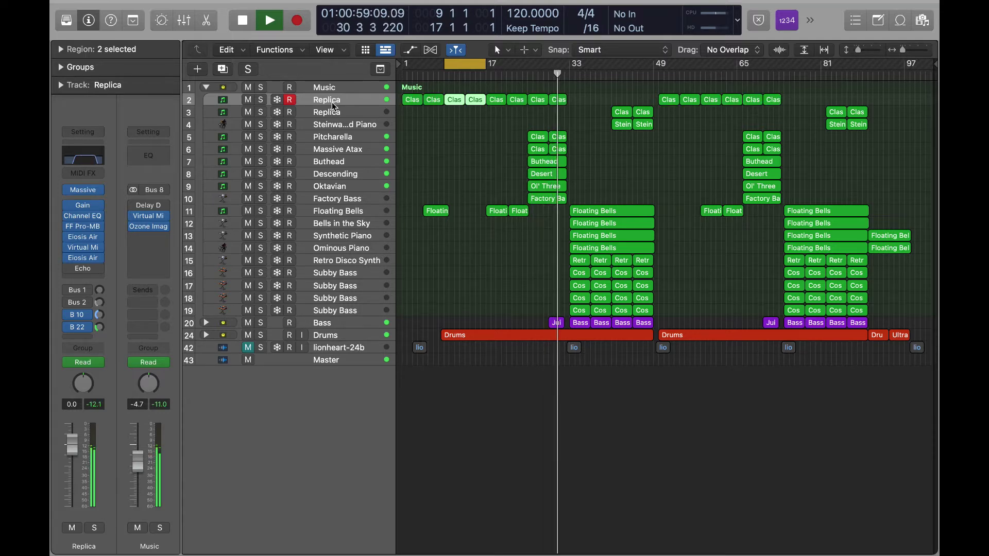
key("space")
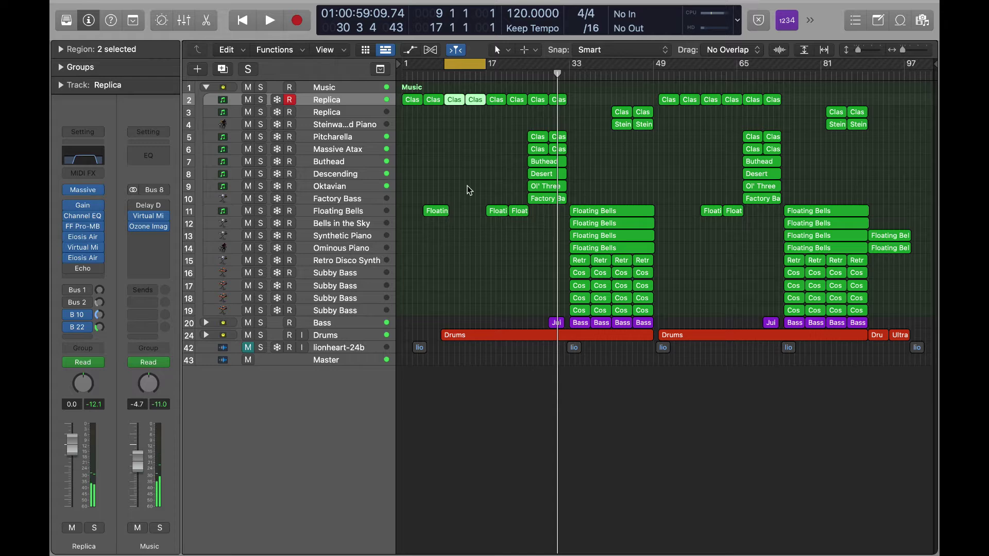
Solo track 3 Replica, turn Cycle off, and play from bar 41, dismissing the overload alert.
key("space")
key("space")
key("Down")
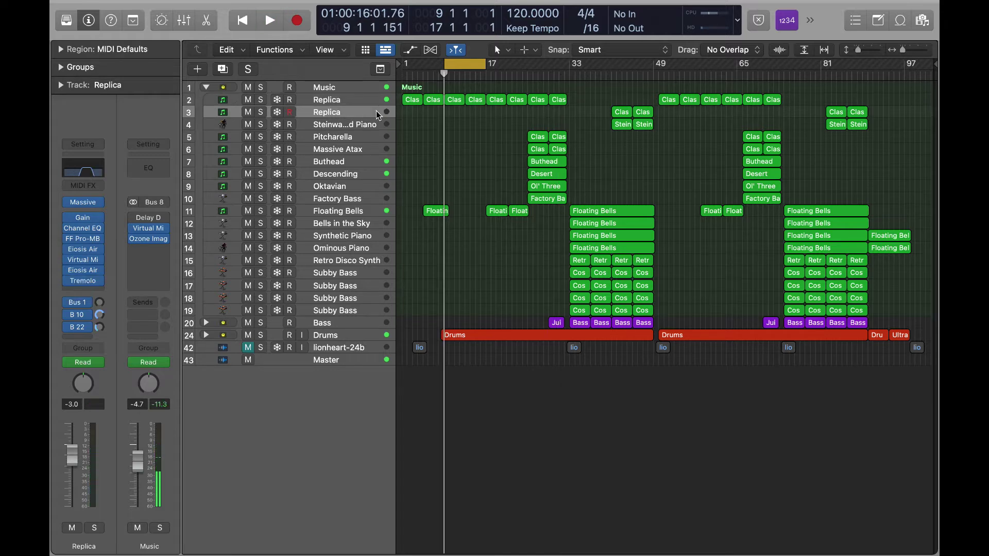
key("s")
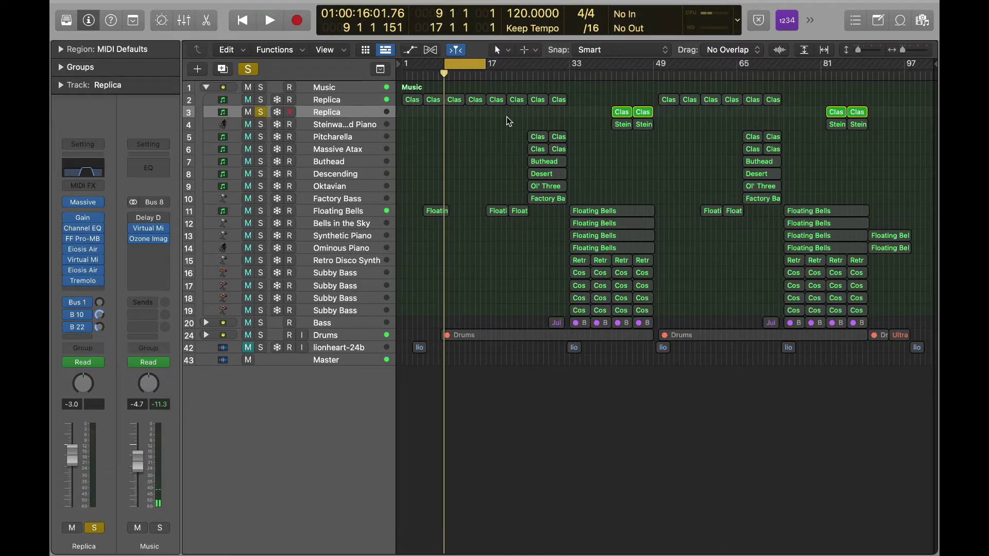
left_click(480, 64)
left_click(612, 74)
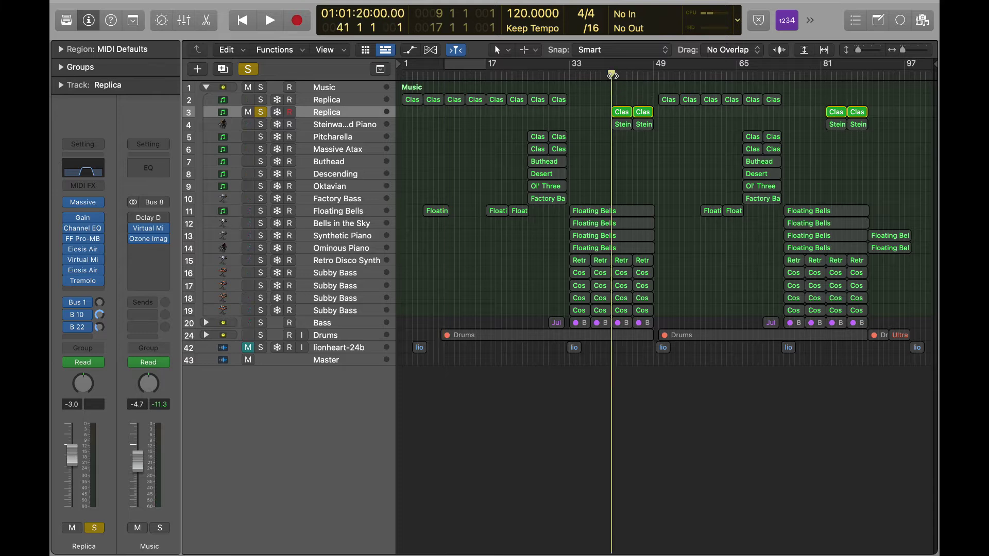
key("space")
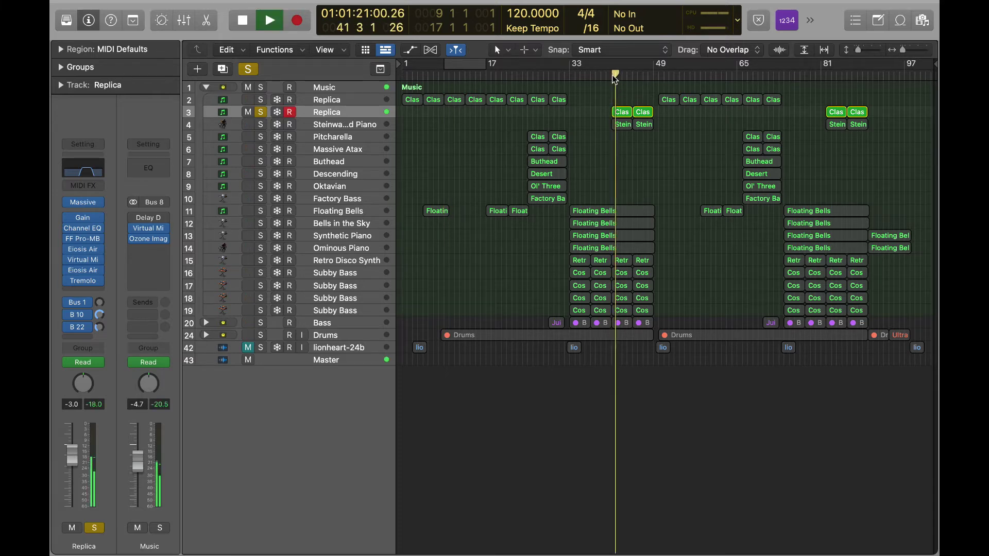
key("Return")
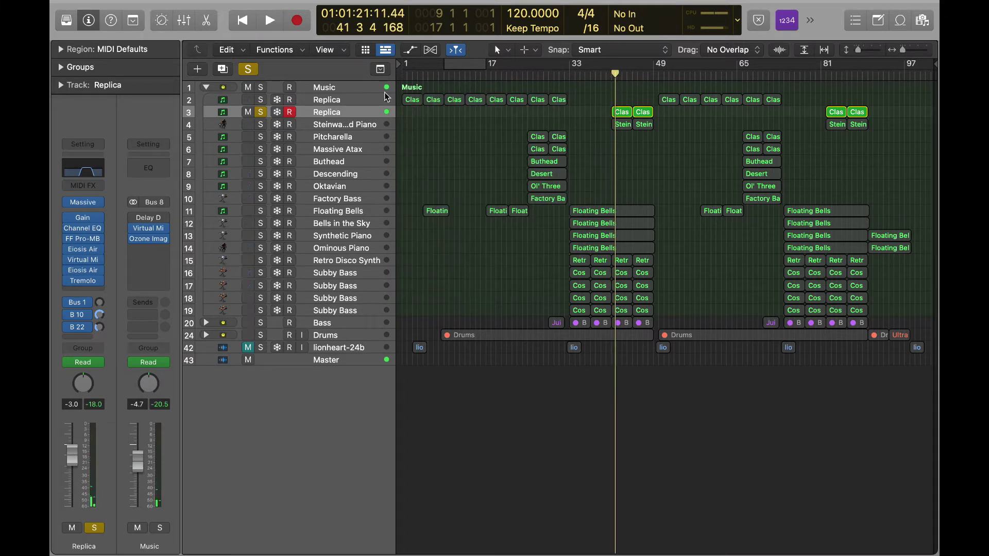
Reselect track 3 Replica, toggle its solo off and on, and park the playhead at bar 41.
left_click(342, 115)
left_click(340, 103)
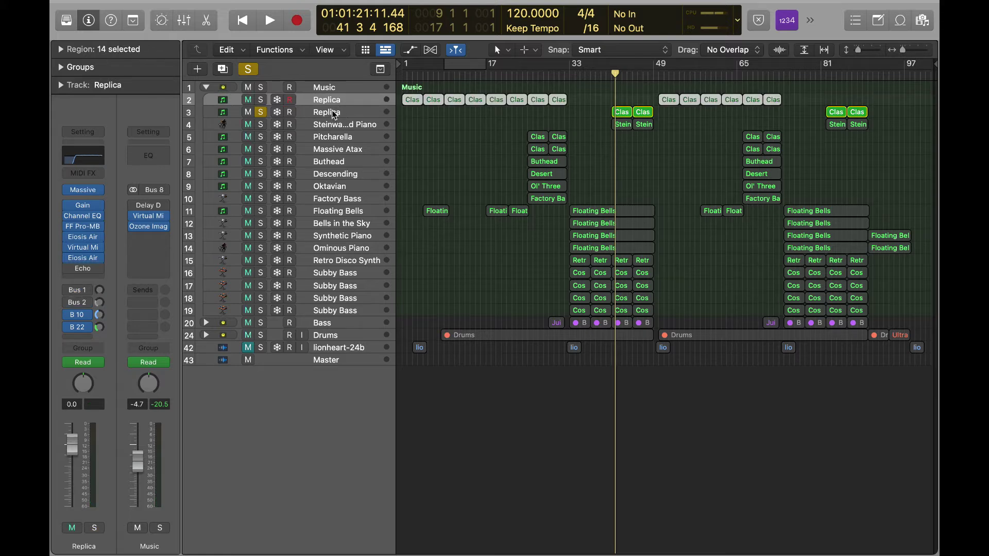
left_click(335, 114)
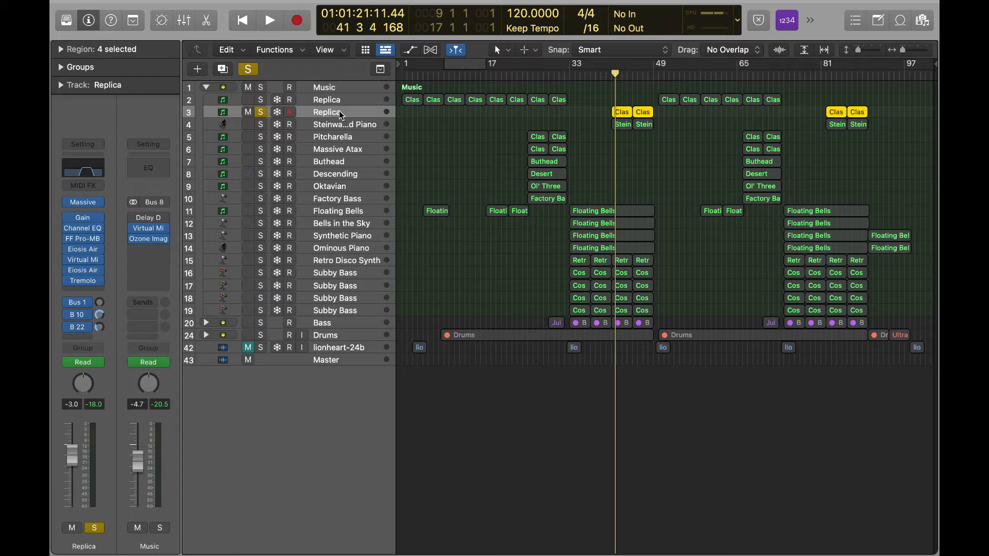
left_click(261, 112)
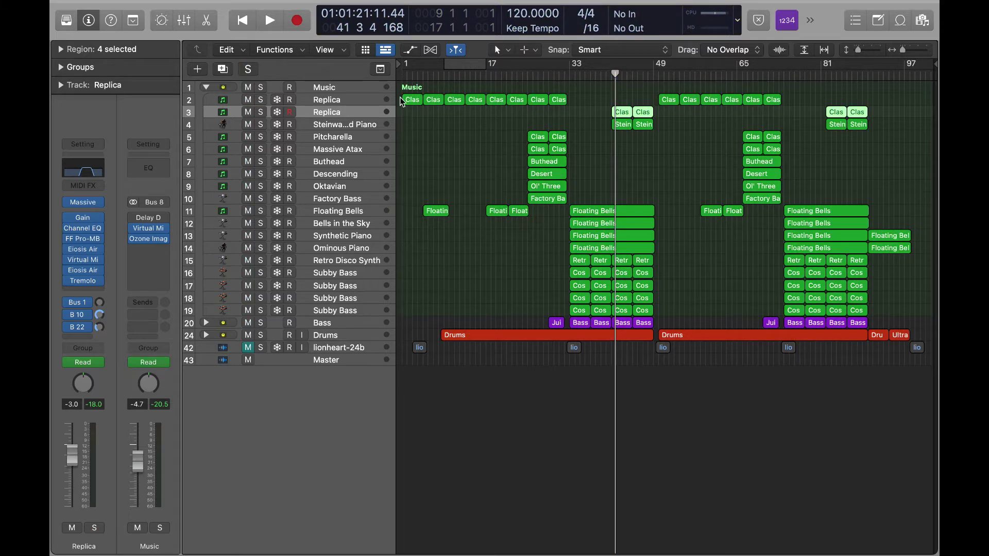
left_click(261, 112)
mouse_move(85, 284)
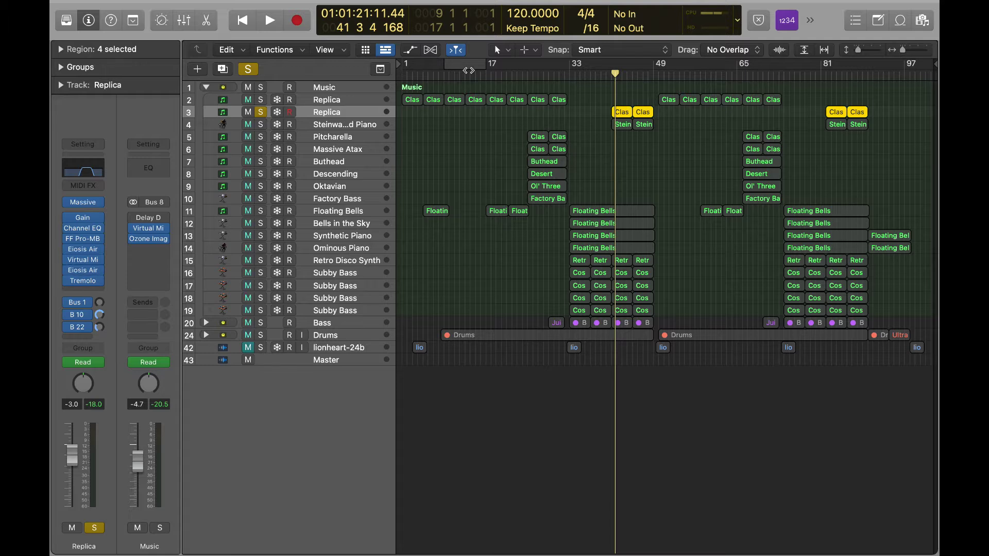
left_click(524, 75)
left_click(611, 72)
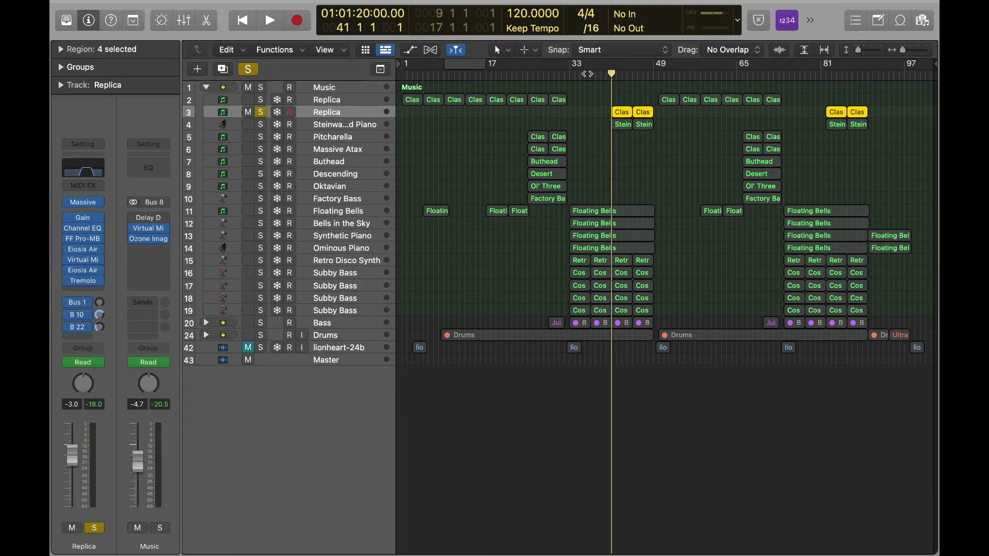
Move the solo from track 3 Replica to the Steinway Grand Piano and play it.
left_click(262, 124)
left_click(260, 112)
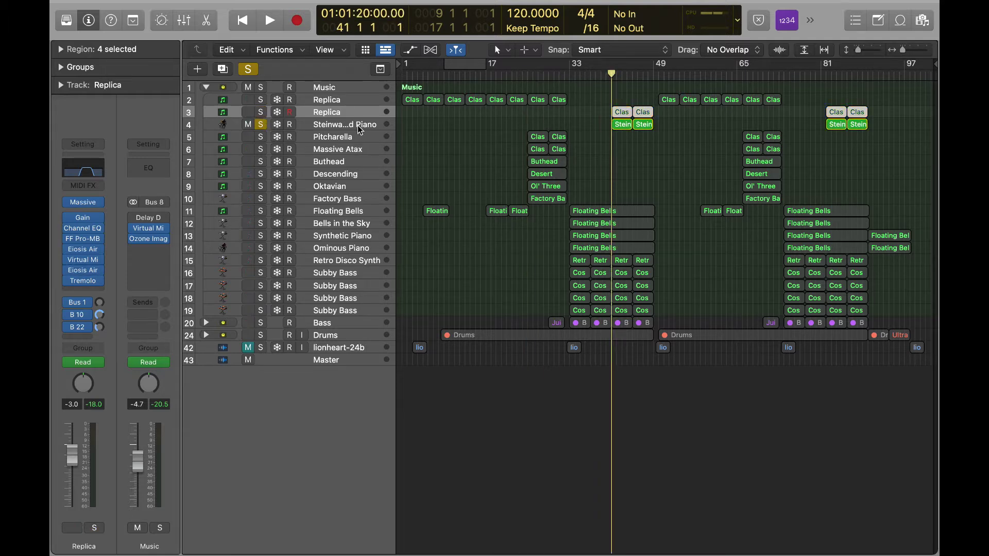
left_click(357, 125)
left_click(449, 141)
key("space")
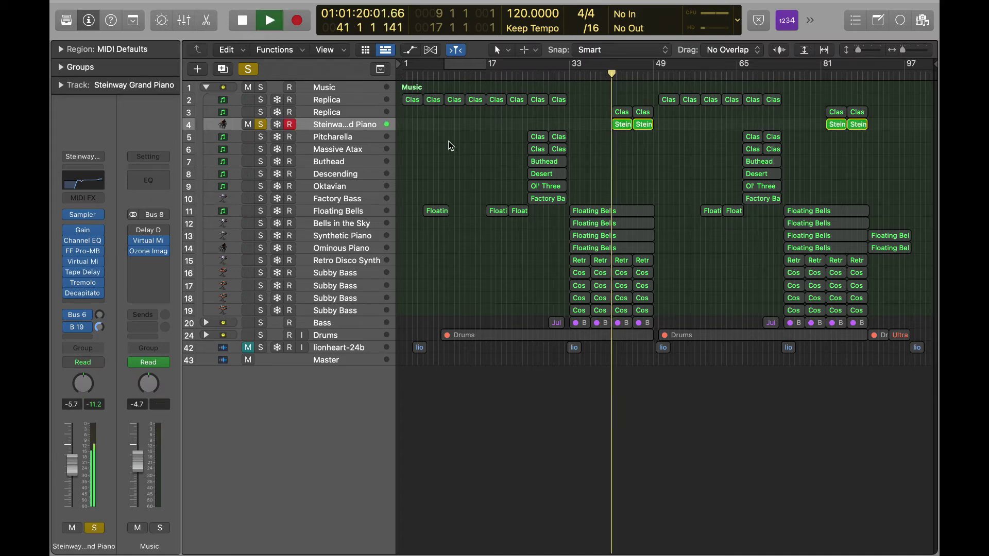
key("Return")
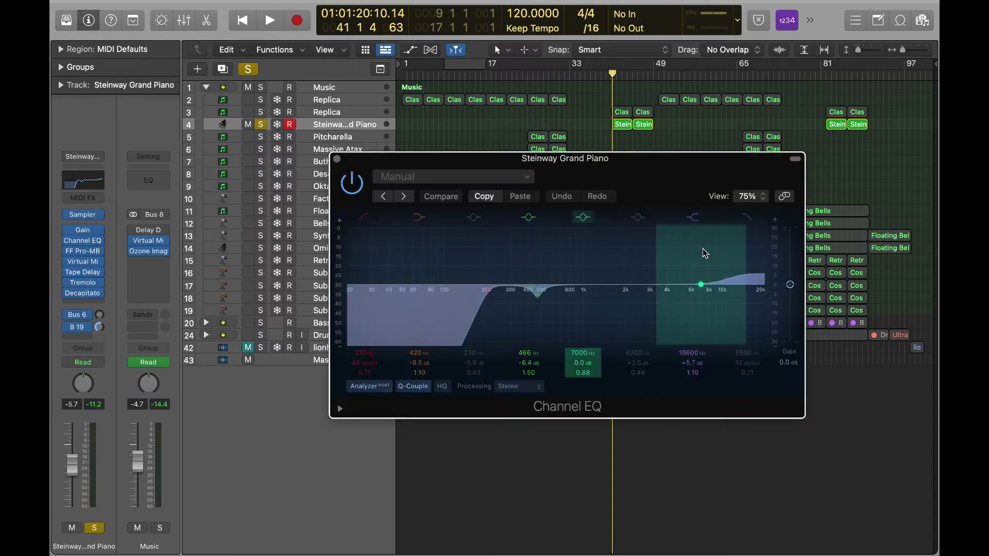
Close the piano's Channel EQ, marquee the Clas and Stein regions near bar 41, and solo Pitcharella.
left_click(337, 160)
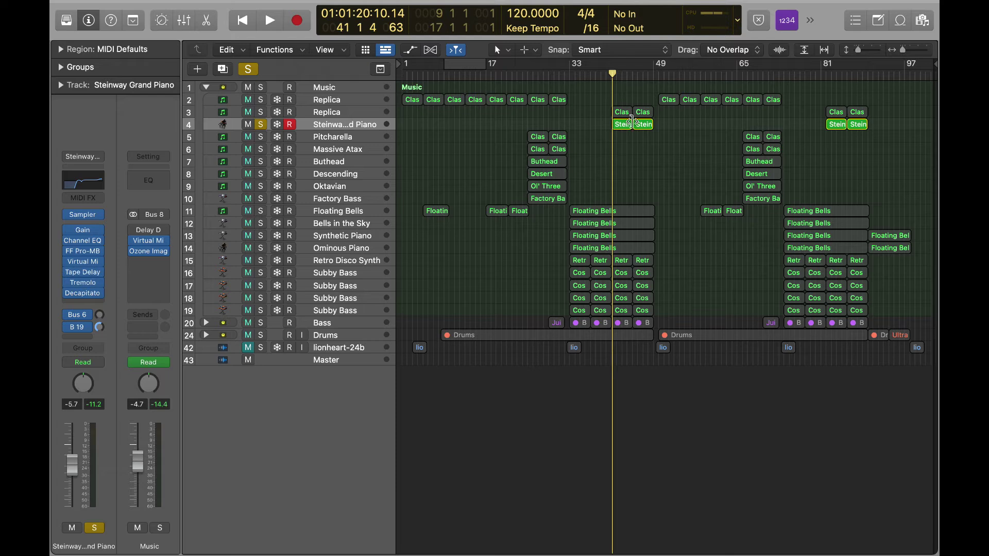
left_click_drag(607, 124, 607, 77)
left_click(277, 136)
Solo Pitcharella and loop playback over the cycle range at bars 25–33.
left_click(523, 74)
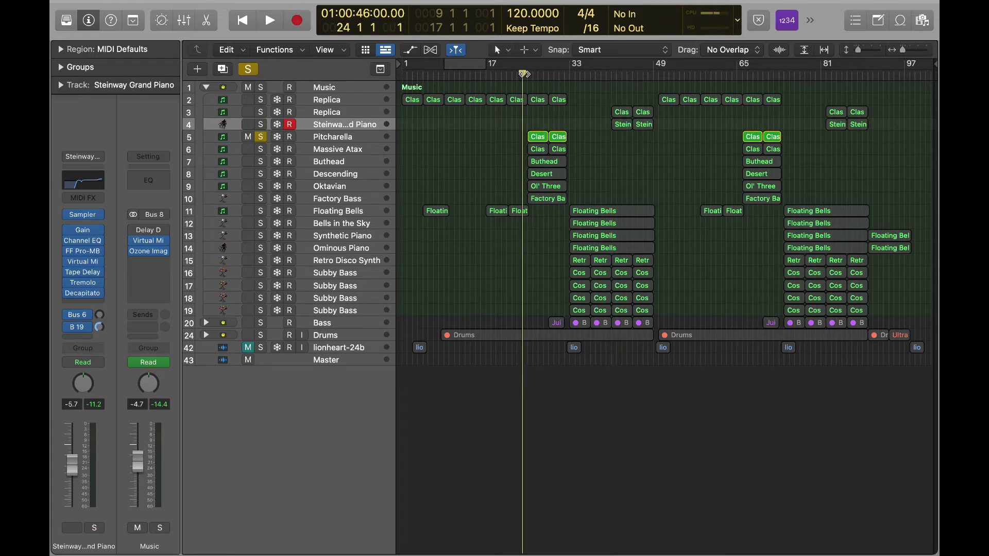
left_click_drag(523, 73, 529, 74)
key("space")
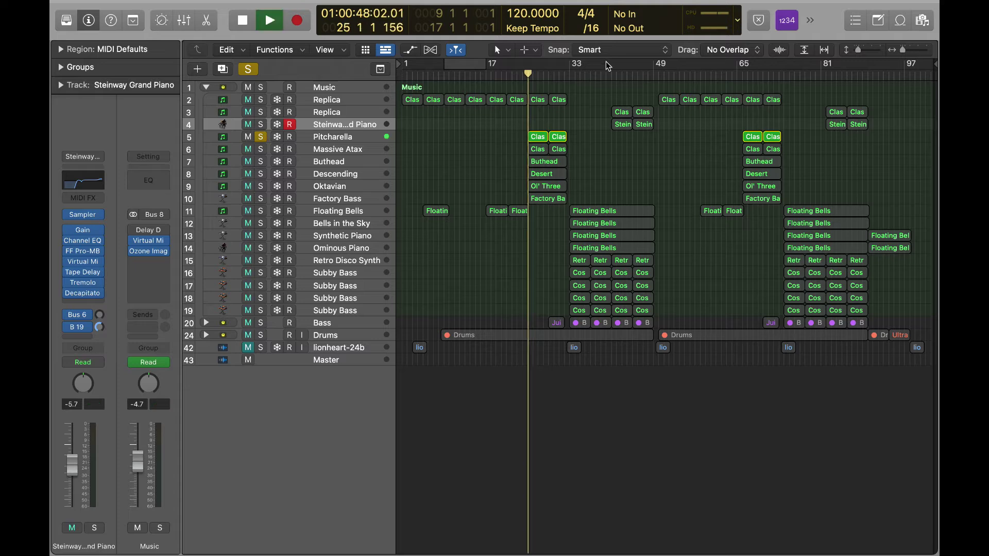
left_click_drag(469, 63, 537, 66)
key("Return")
key("space")
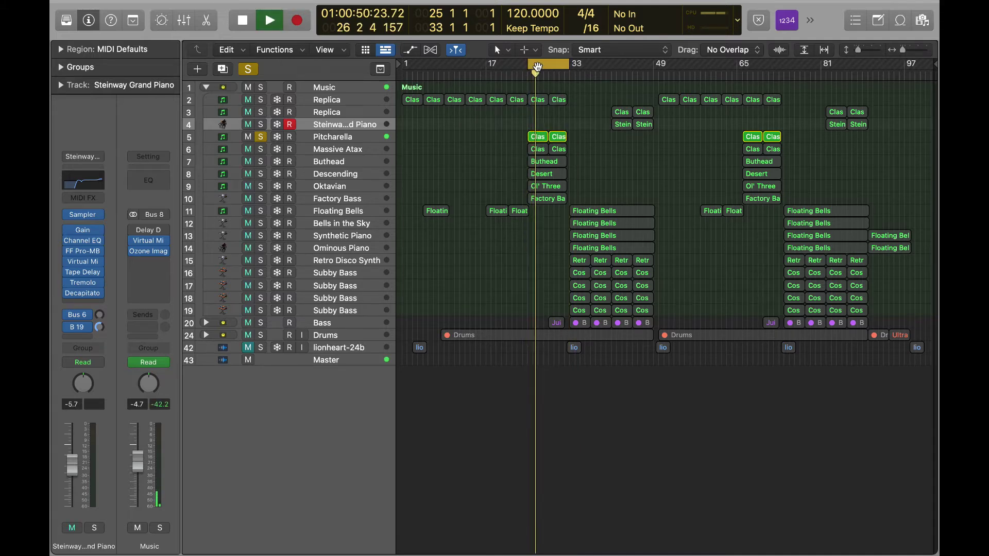
key("space")
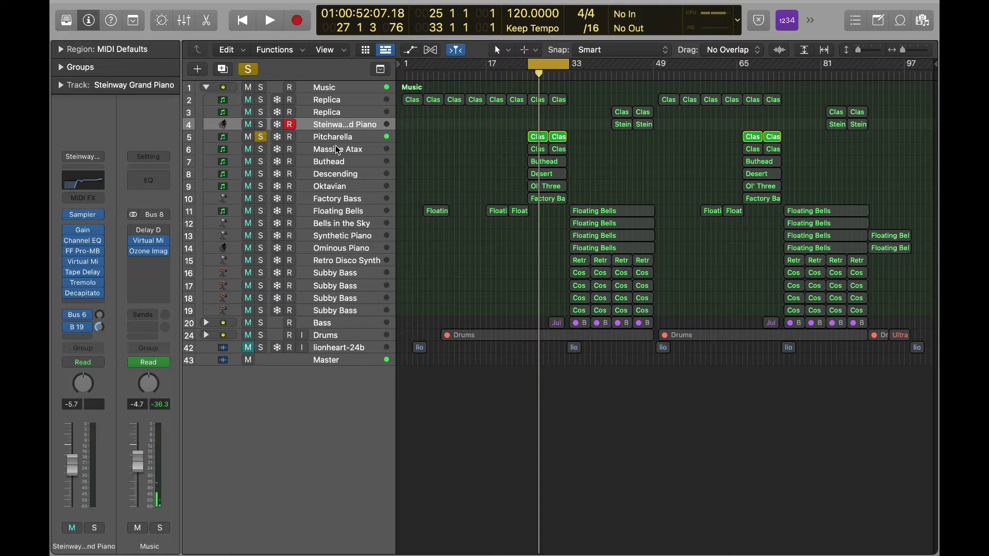
Audition Massive Atax soloed in place of Pitcharella.
left_click(335, 147)
left_click(261, 149)
key("space")
left_click(261, 137)
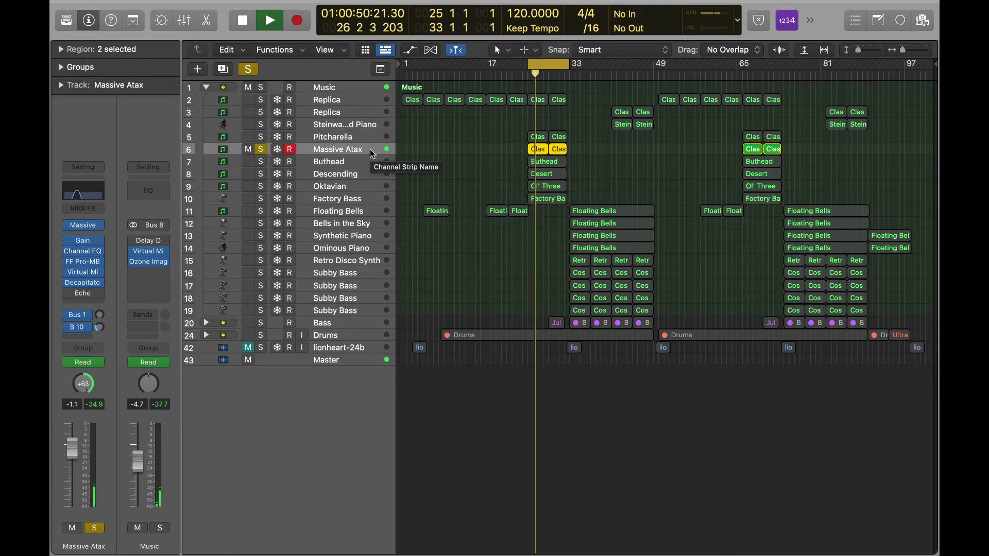
key("space")
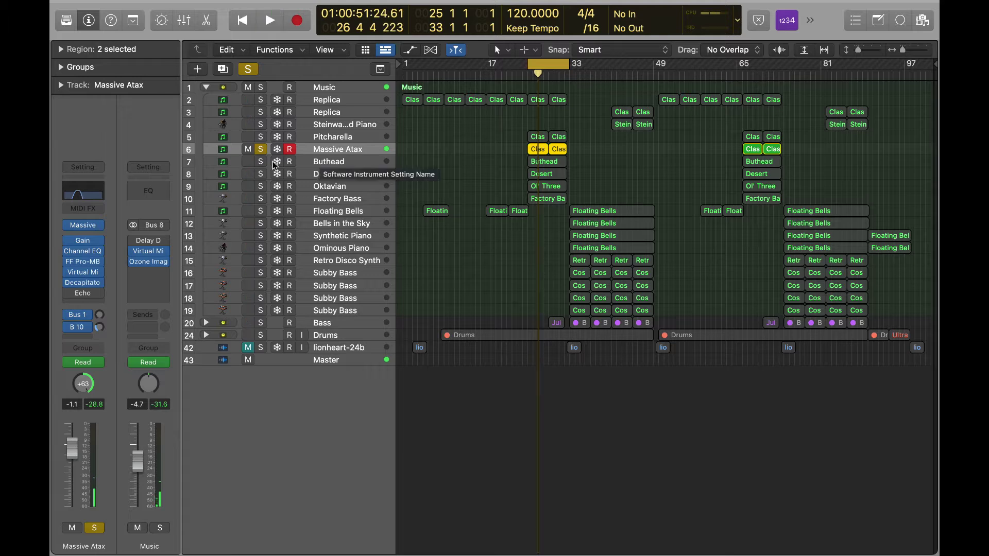
Move the solo from Massive Atax to Buthead and play with Buthead selected.
left_click(260, 161)
left_click(260, 150)
key("space")
left_click(329, 164)
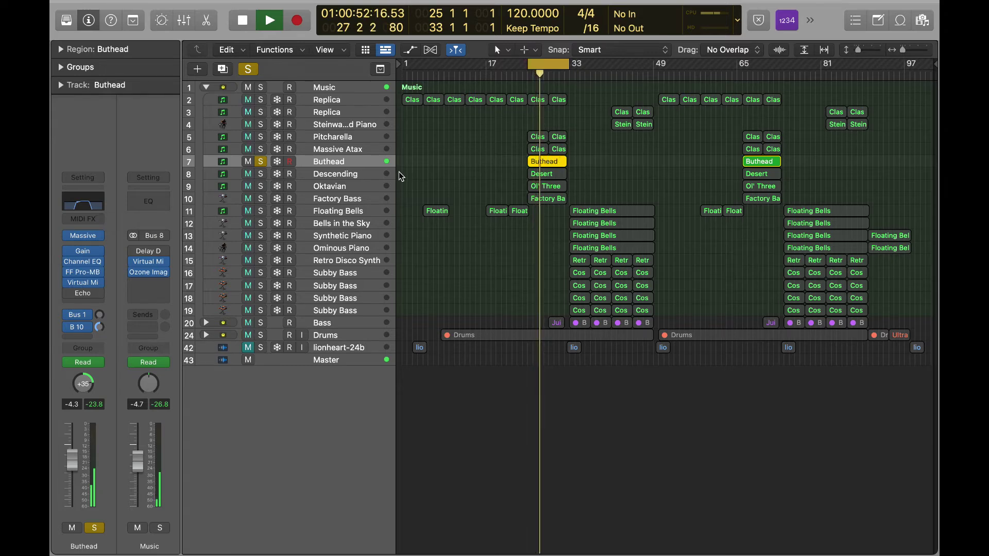
View and close Buthead's Channel EQ, then move the solo to Descending.
key("e")
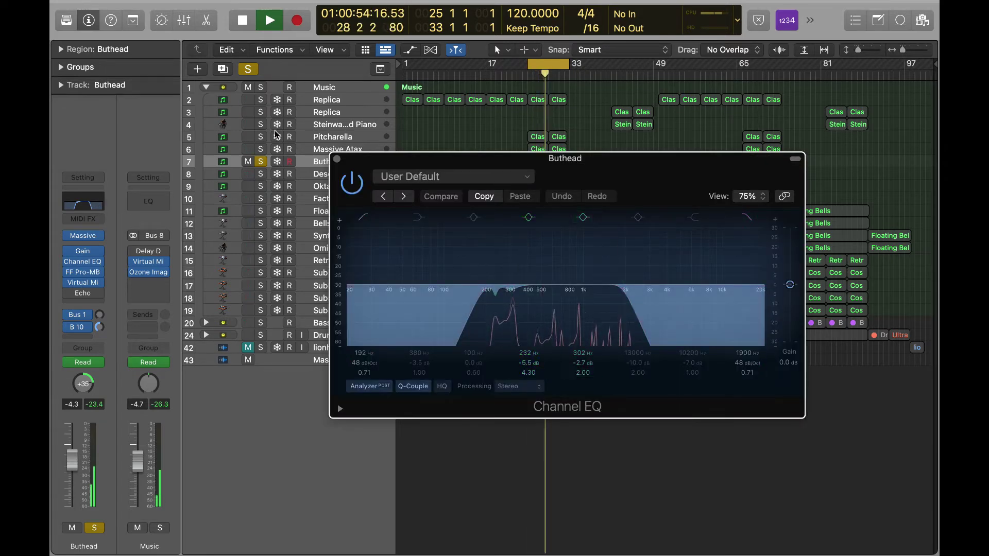
left_click(336, 159)
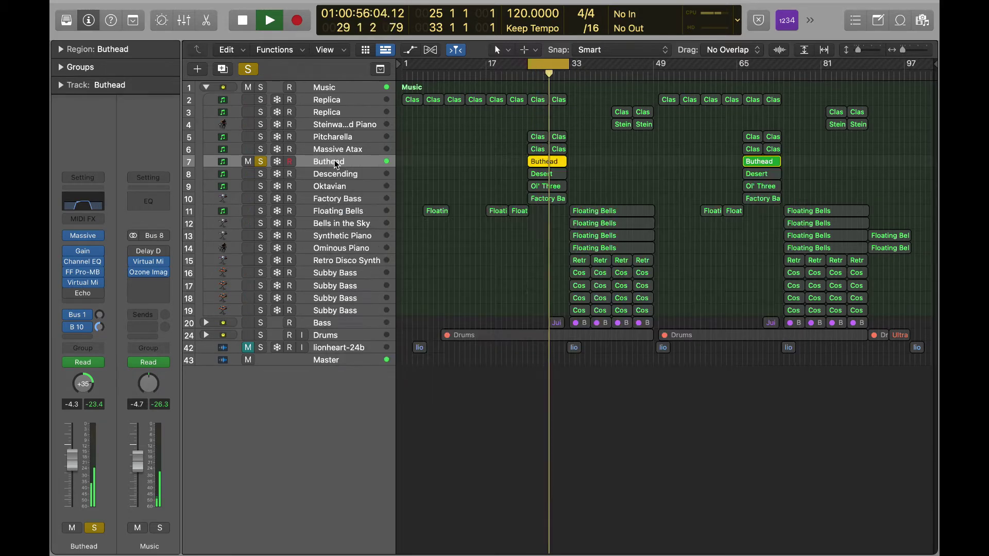
left_click(262, 170)
left_click(261, 162)
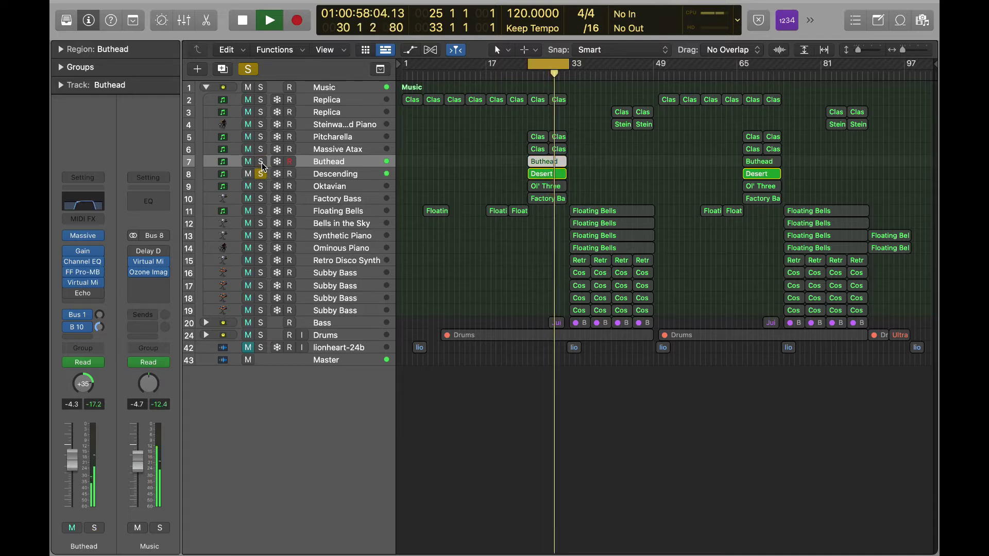
left_click(345, 174)
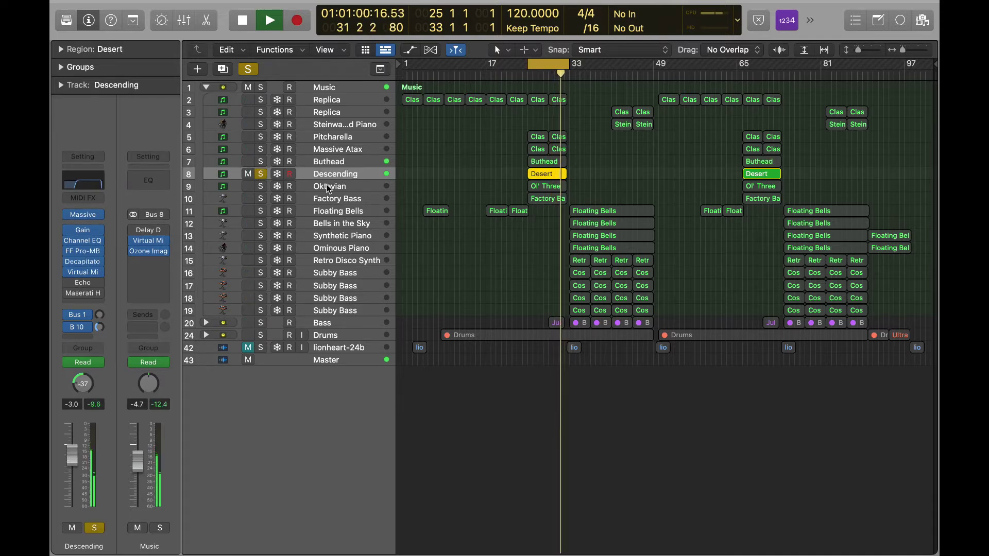
key("space")
Solo Oktavian in place of Descending.
left_click(328, 188)
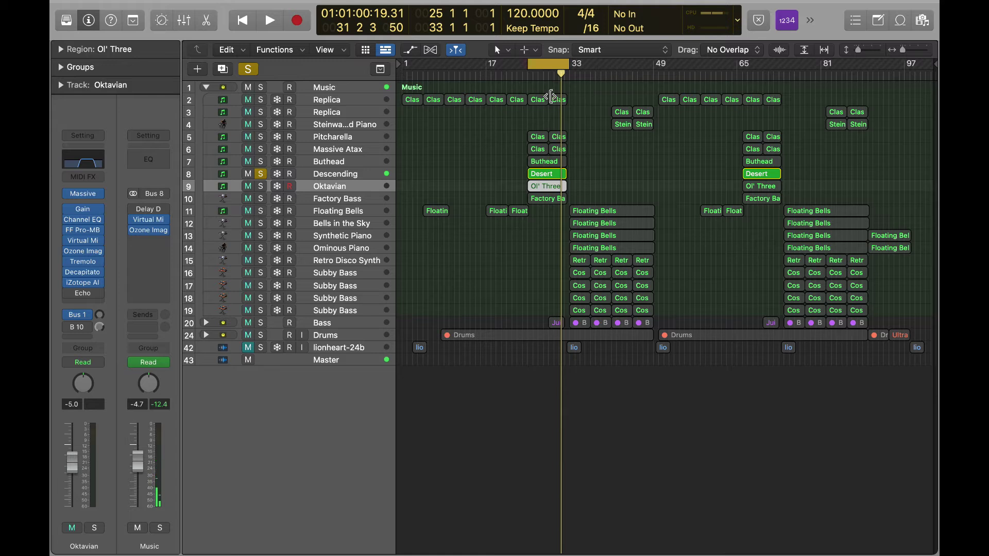
left_click(339, 100)
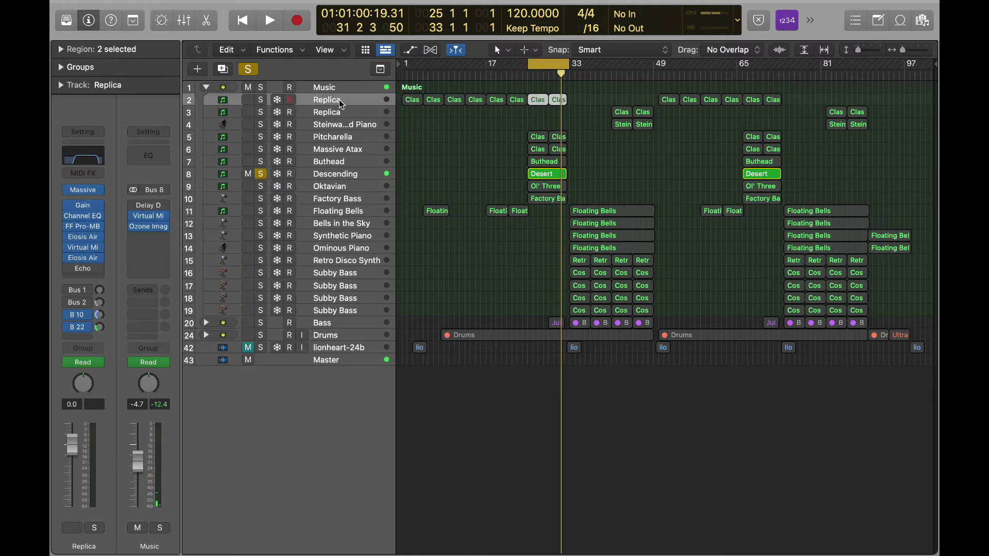
left_click(261, 186)
left_click(260, 173)
Audition Factory Bass soloed from bar 25, clear its solo, and move the cycle to bars 5–13.
left_click(319, 181)
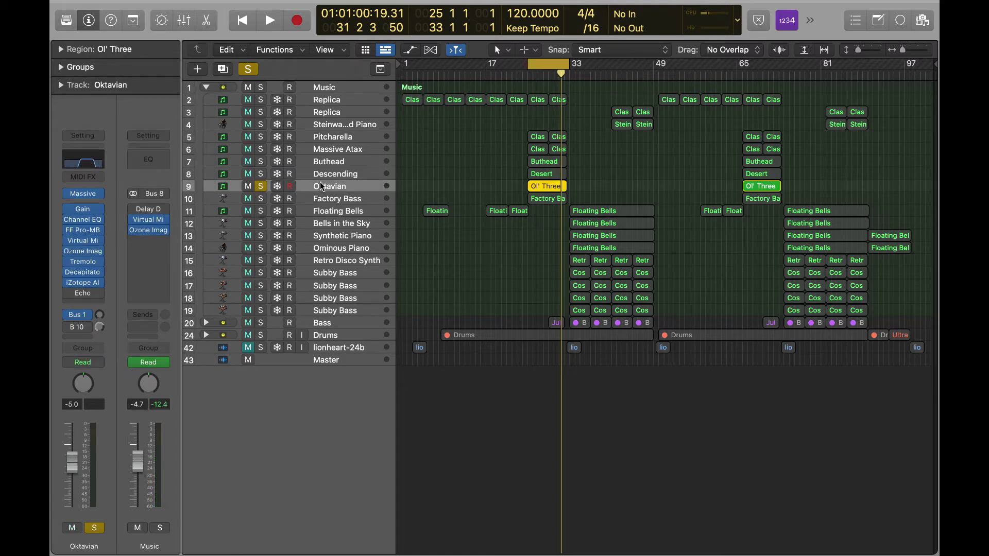
key("space")
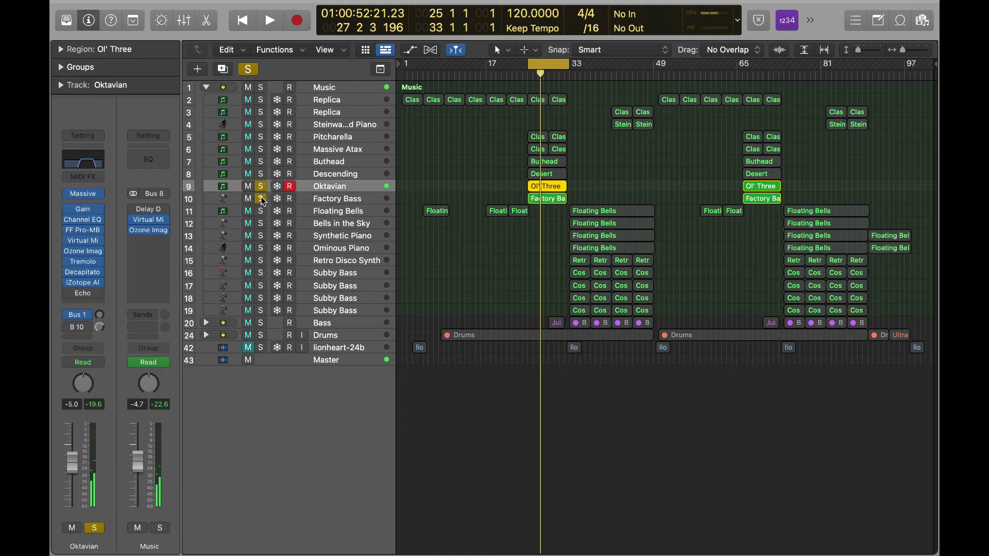
left_click(339, 201)
key("space")
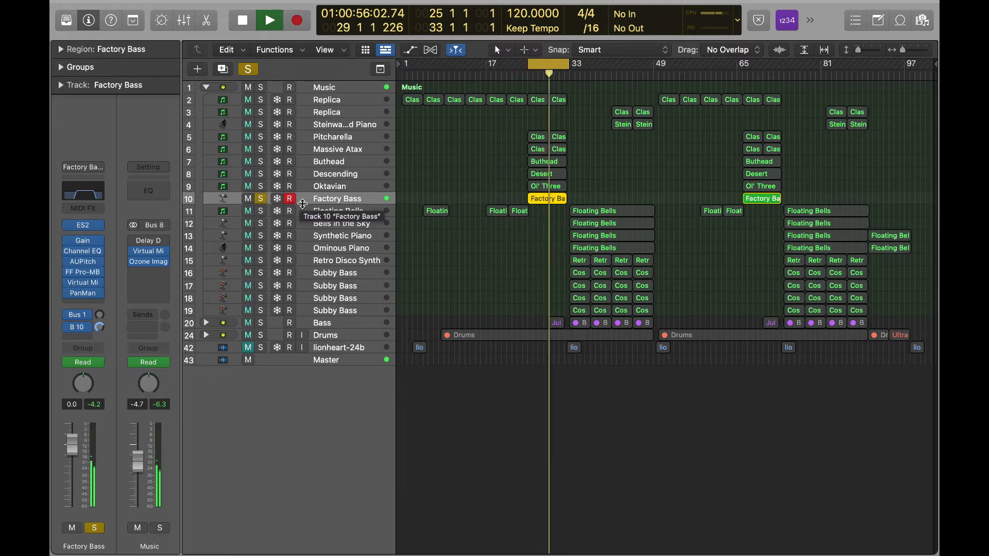
key("space")
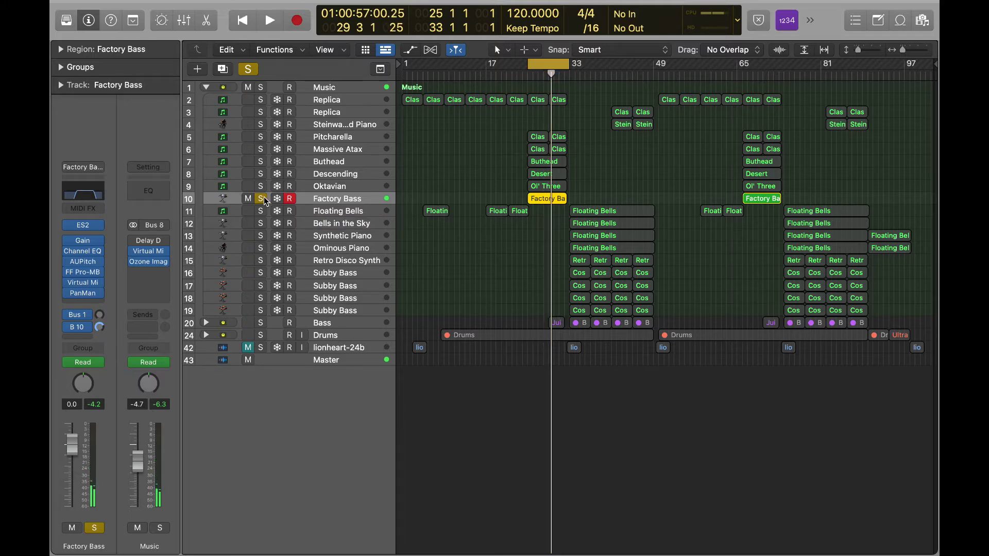
left_click(261, 198)
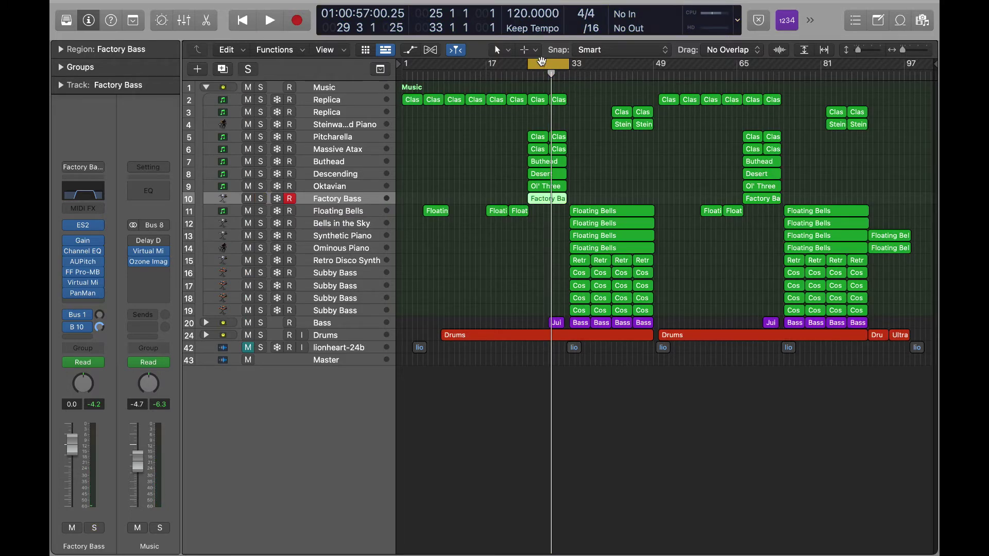
left_click_drag(542, 61, 434, 61)
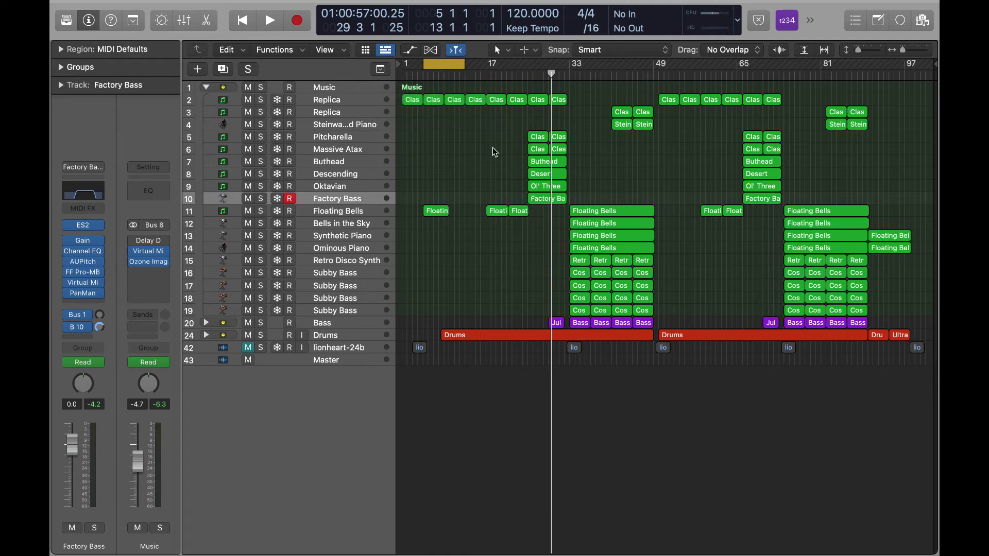
Play from bar 5 with Floating Bells soloed, then open its Slate Virtual Mix Rack.
key("space")
left_click(320, 211)
left_click(248, 211)
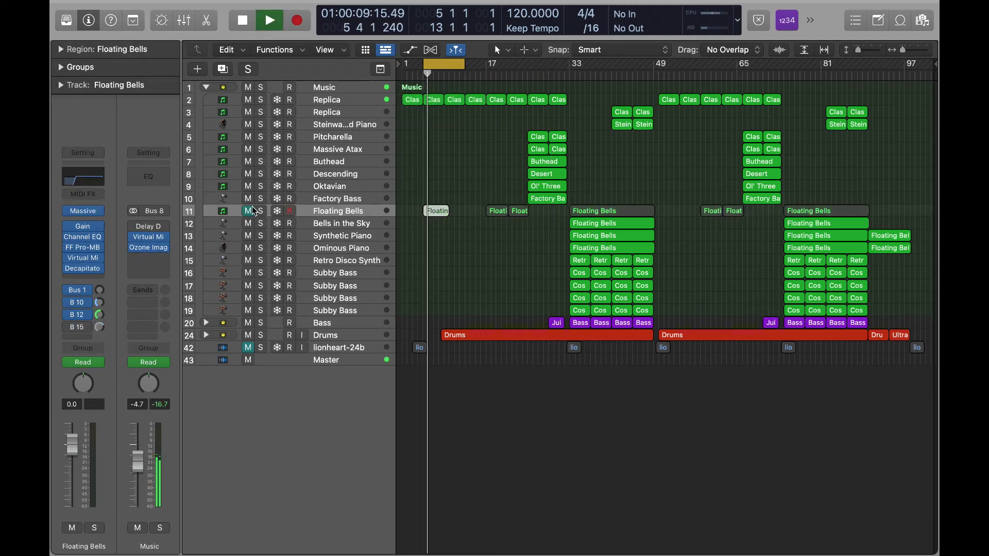
left_click(248, 210)
left_click(260, 211)
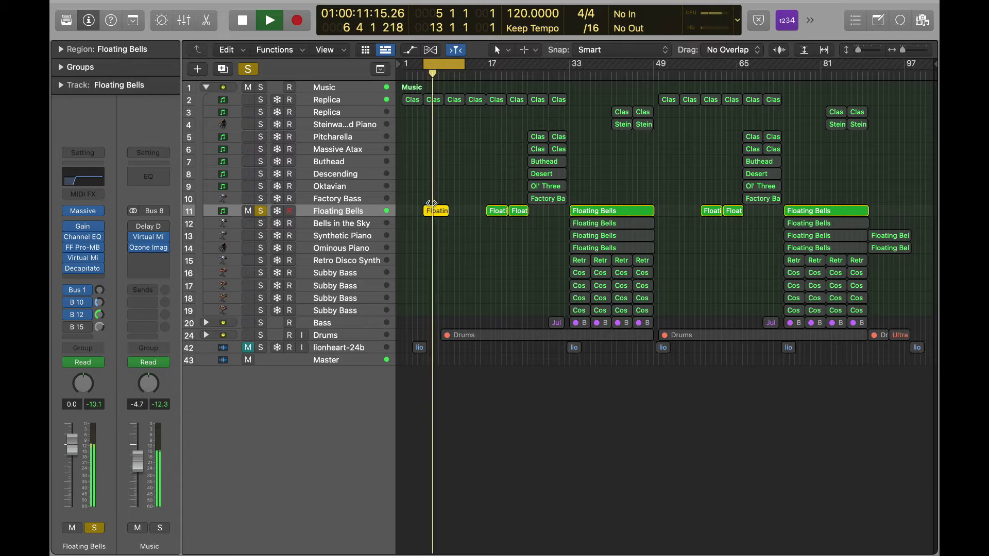
key("space")
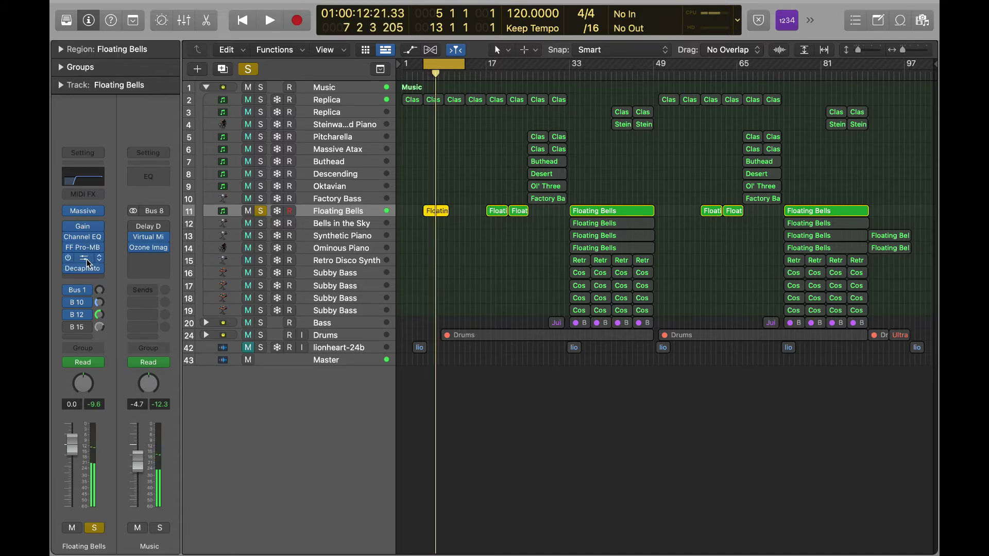
left_click(88, 261)
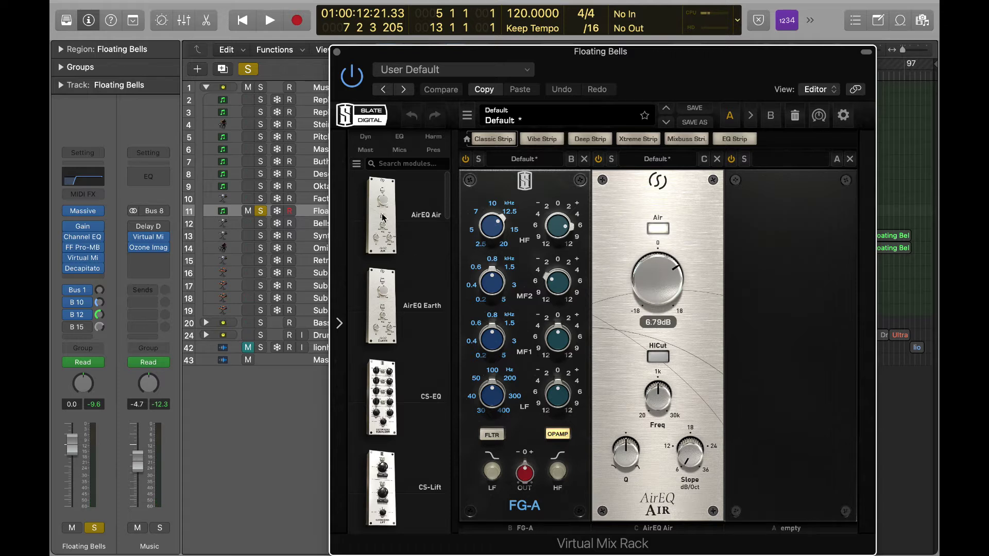
left_click_drag(407, 233, 434, 208)
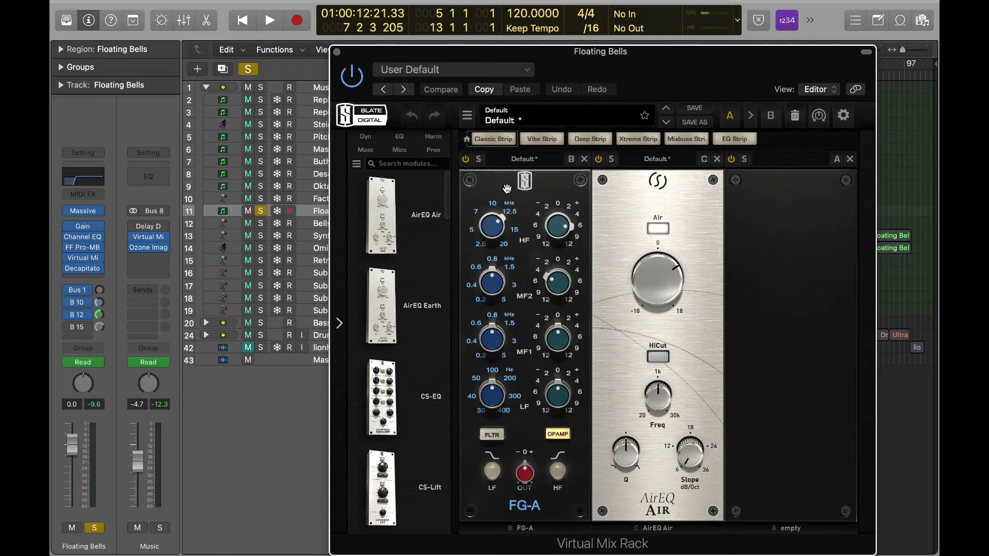
mouse_move(558, 236)
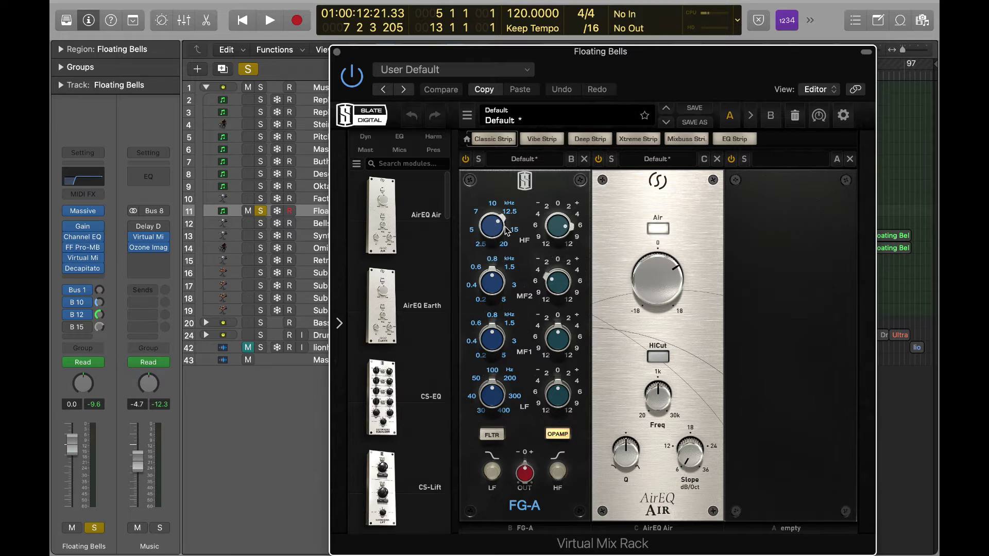
mouse_move(507, 231)
key("space")
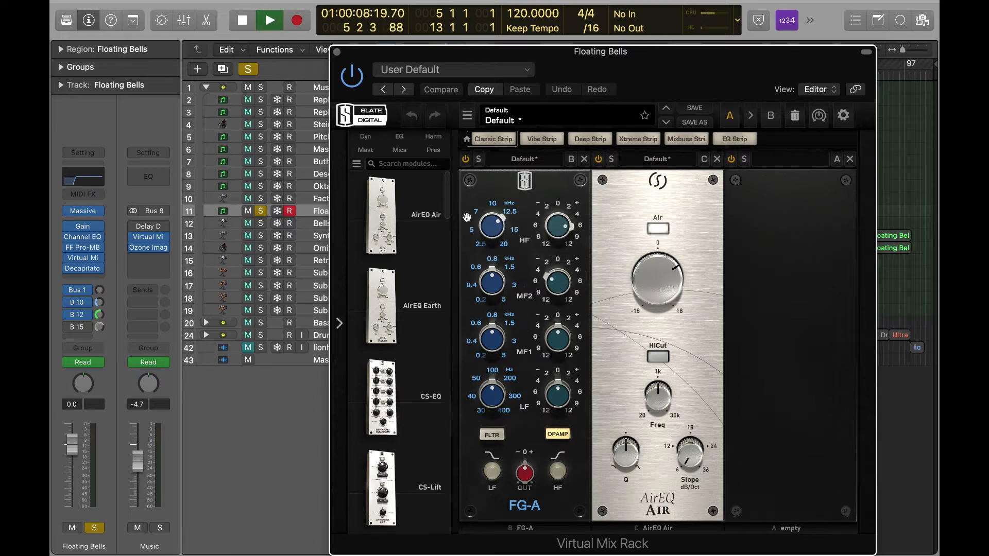
left_click(339, 52)
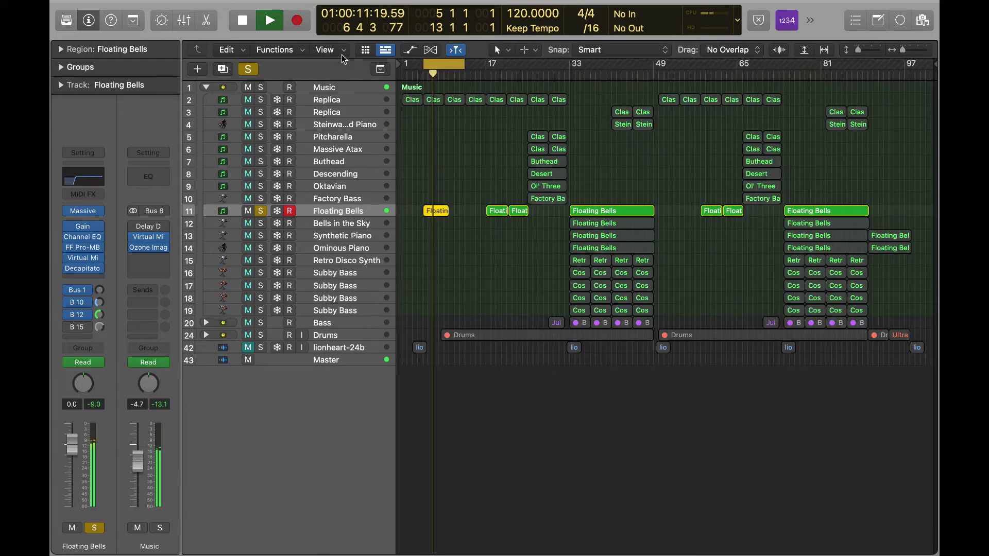
left_click(261, 209)
Turn off the cycle at bar 17 and select the Bells in the Sky track.
left_click_drag(438, 201, 486, 201)
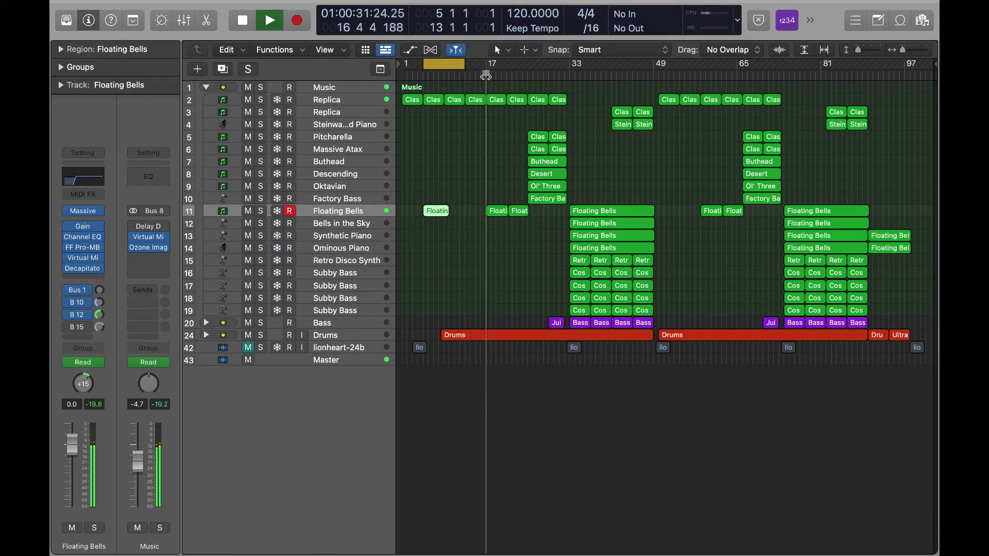
key("c")
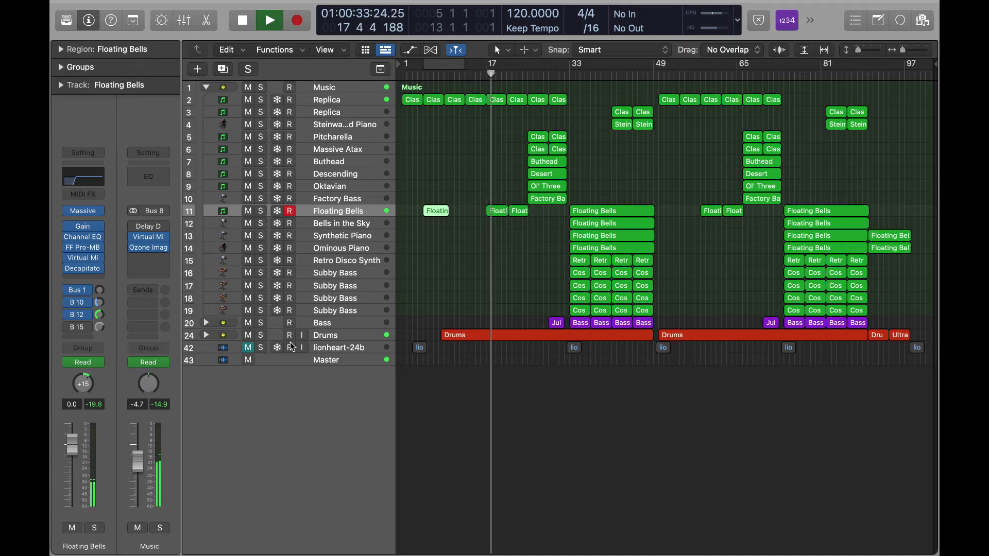
left_click(360, 224)
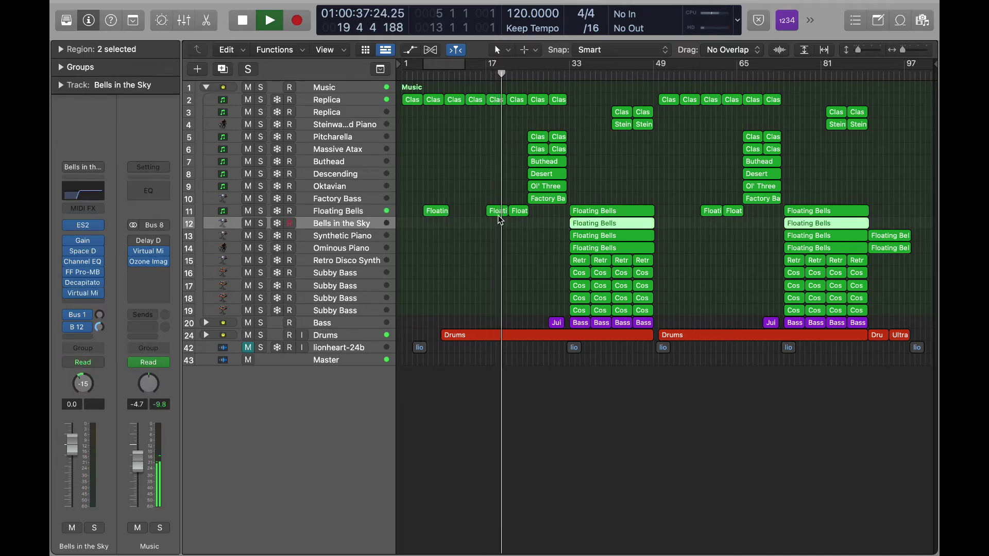
left_click(374, 212)
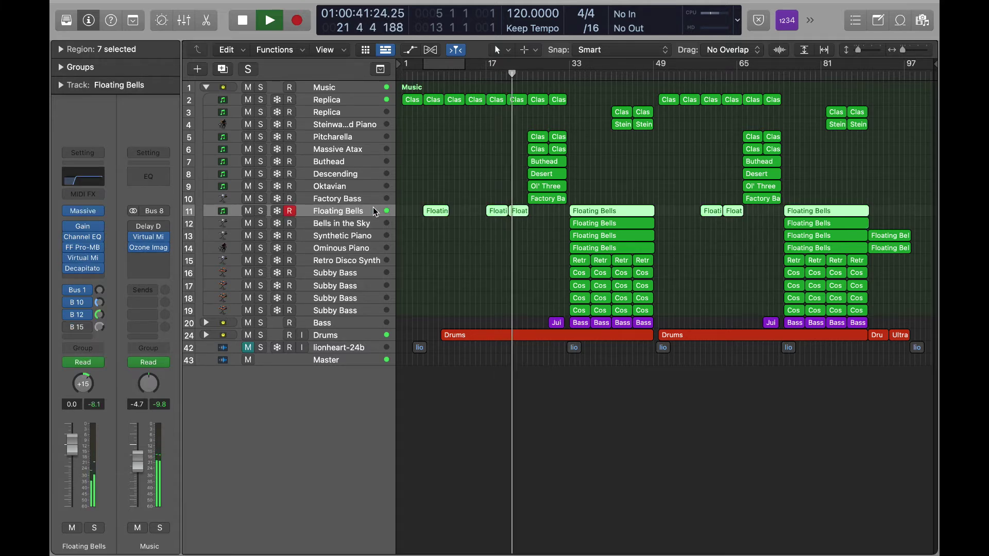
left_click(347, 227)
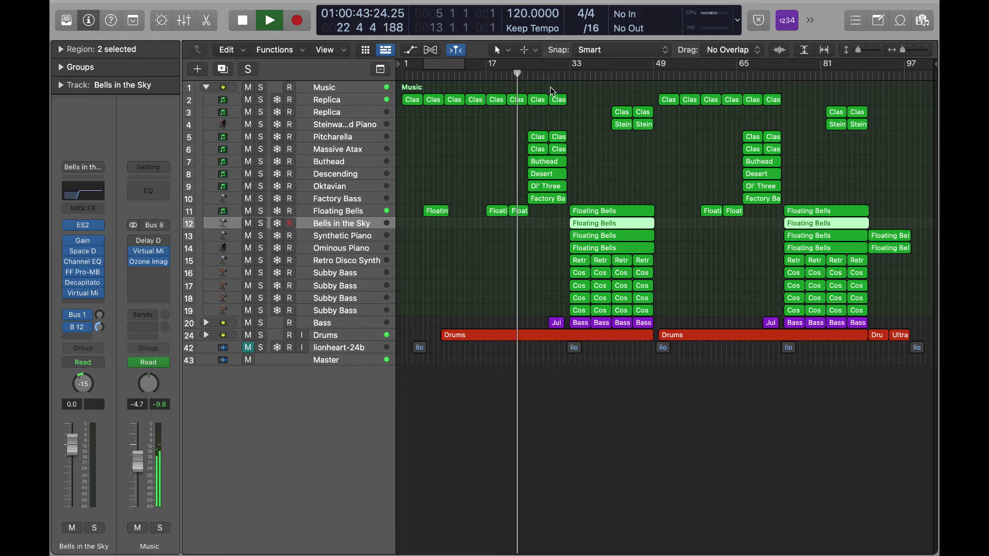
Solo Bells in the Sky, Synthetic Piano and Ominous Piano and audition bars 33–45.
left_click_drag(573, 72, 631, 71)
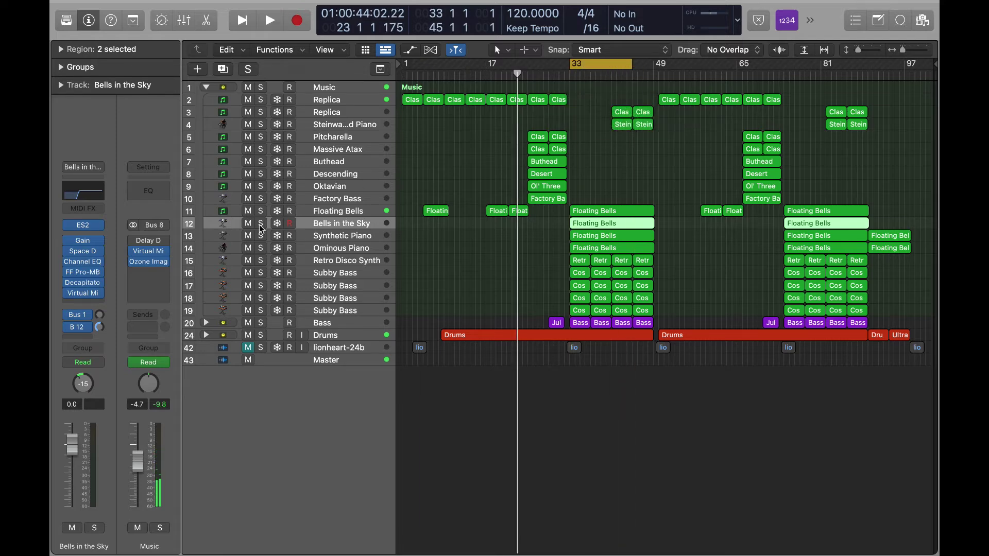
left_click_drag(262, 225, 264, 254)
key("space")
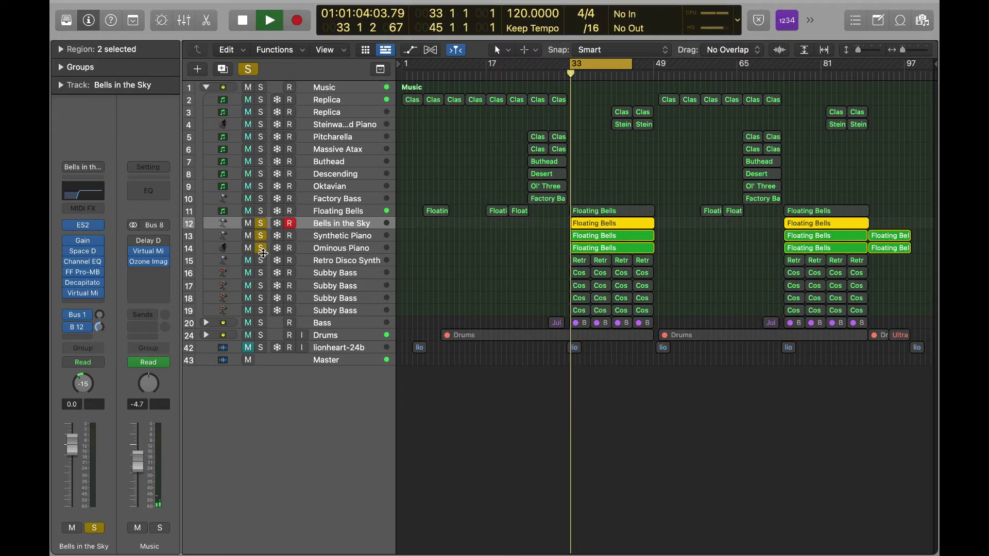
key("Return")
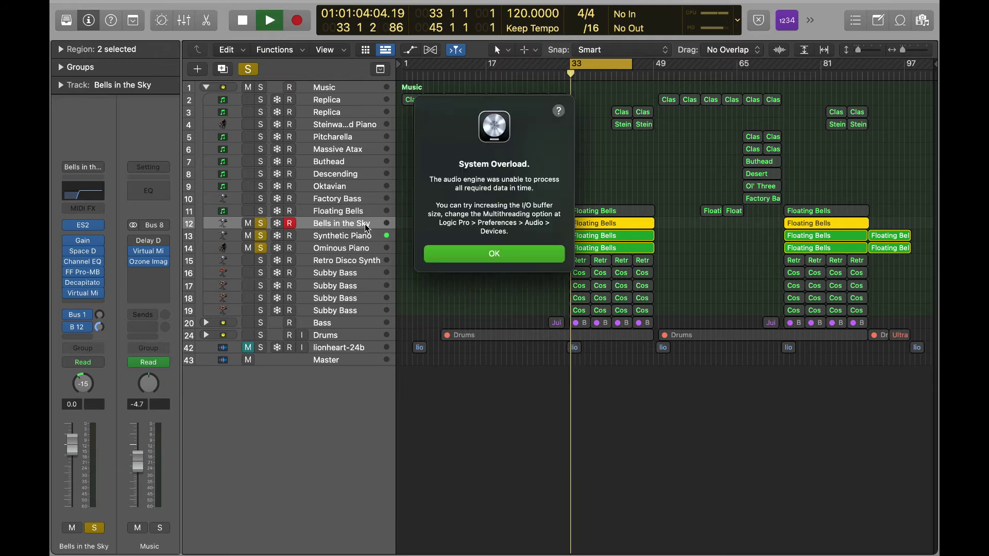
key("Return")
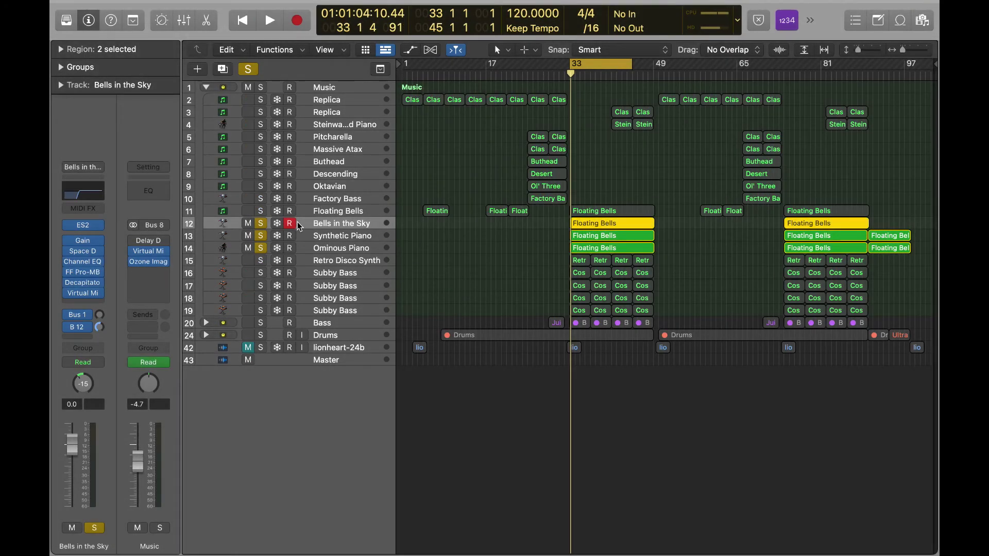
left_click(591, 64)
left_click(596, 77)
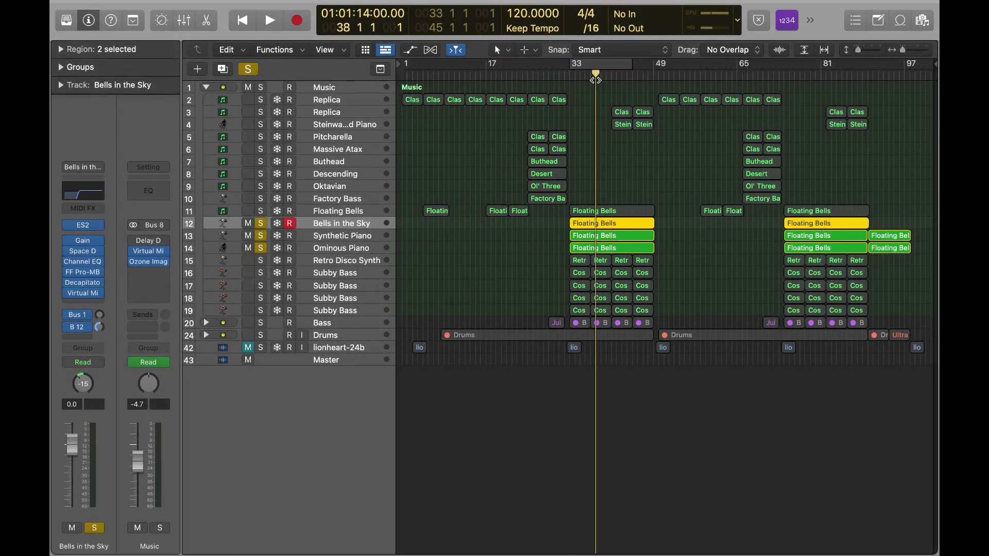
key("space")
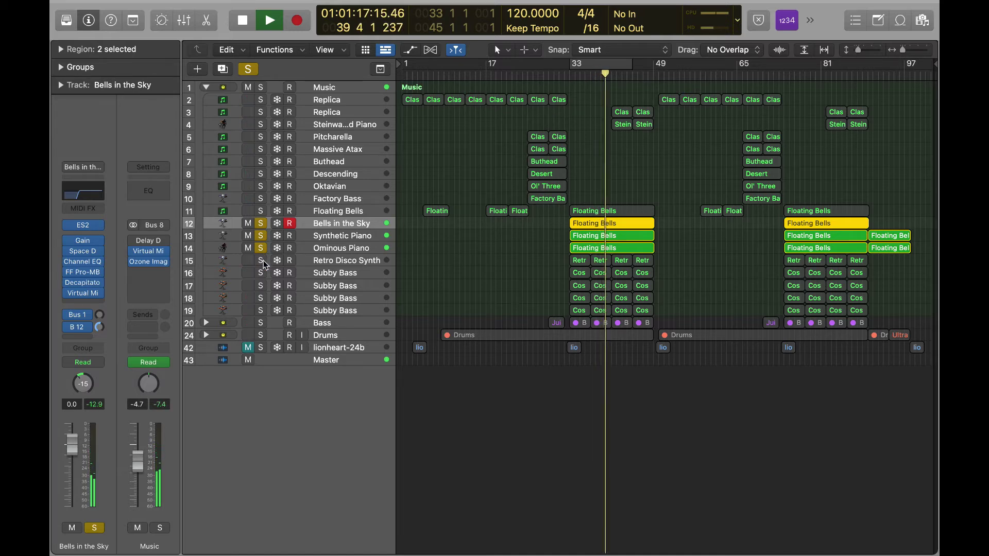
key("space")
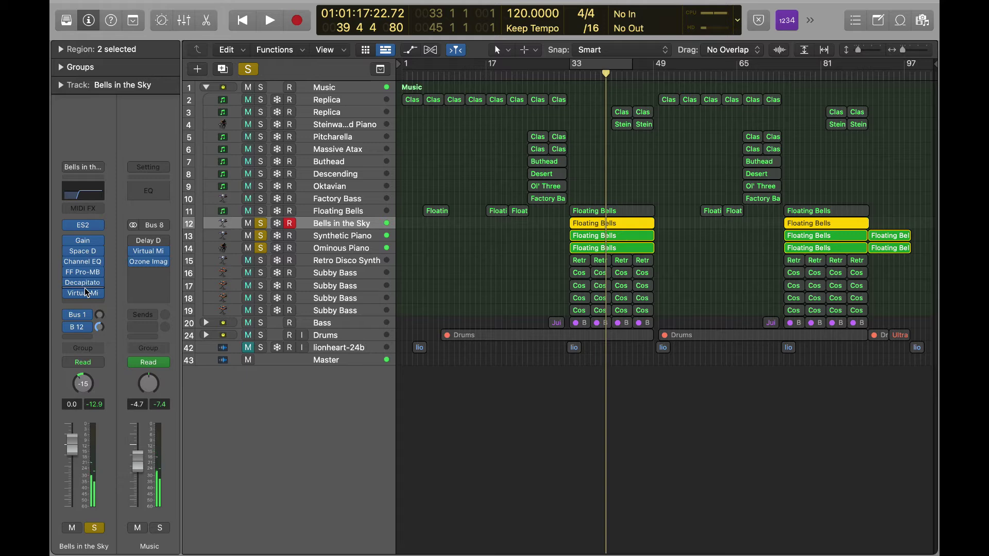
Unsolo tracks 12–14, solo tracks 15–19, and play them.
left_click_drag(272, 248, 261, 214)
left_click(330, 259)
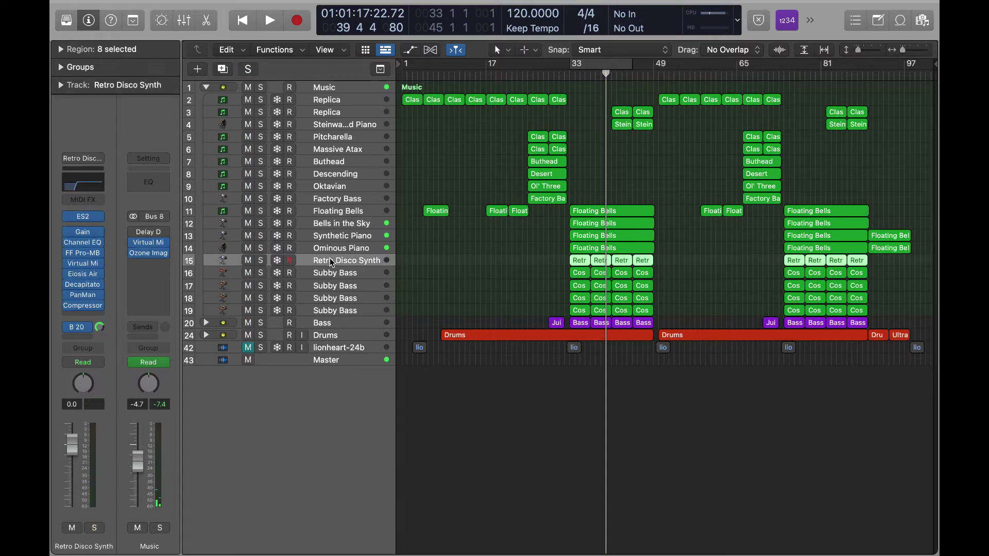
left_click_drag(261, 273, 266, 318)
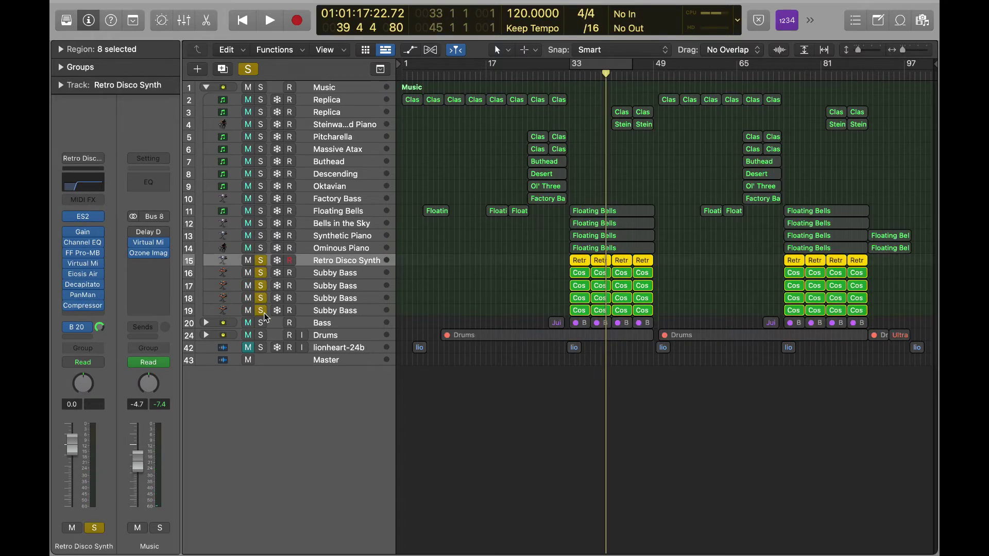
left_click(338, 309)
key("Up")
key("Up")
key("Up")
key("Up")
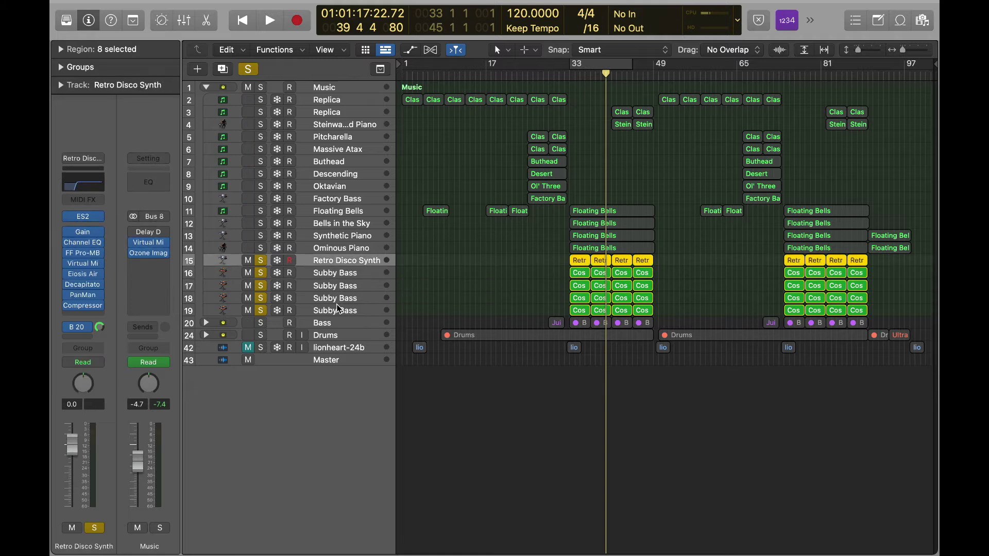
key("space")
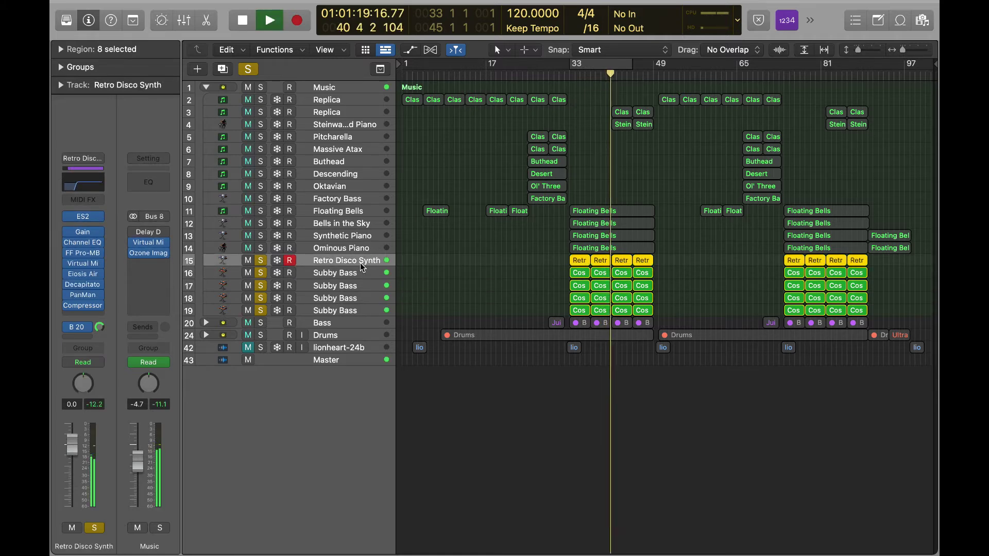
key("Return")
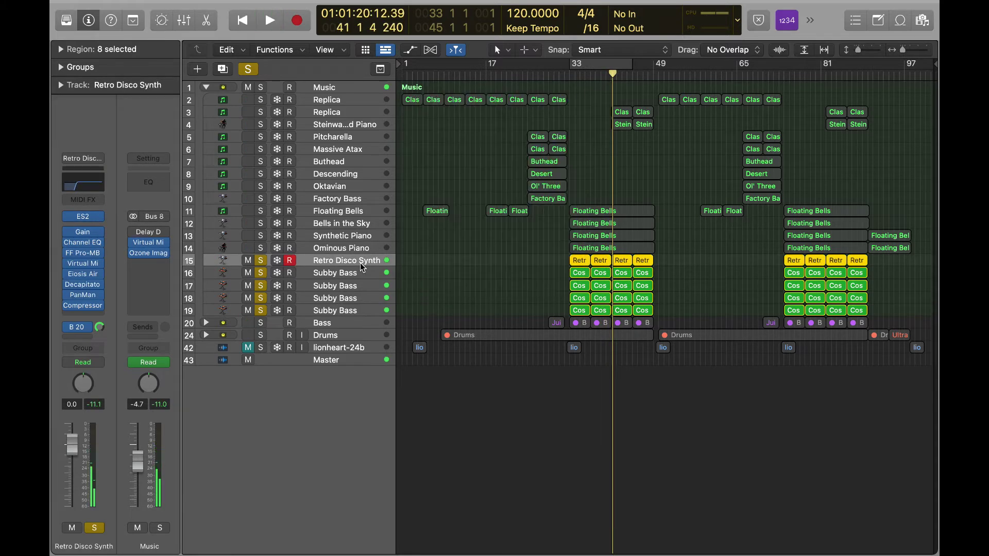
Clear all solos and step through the Bass and Subby Bass tracks.
left_click(262, 322, "alt")
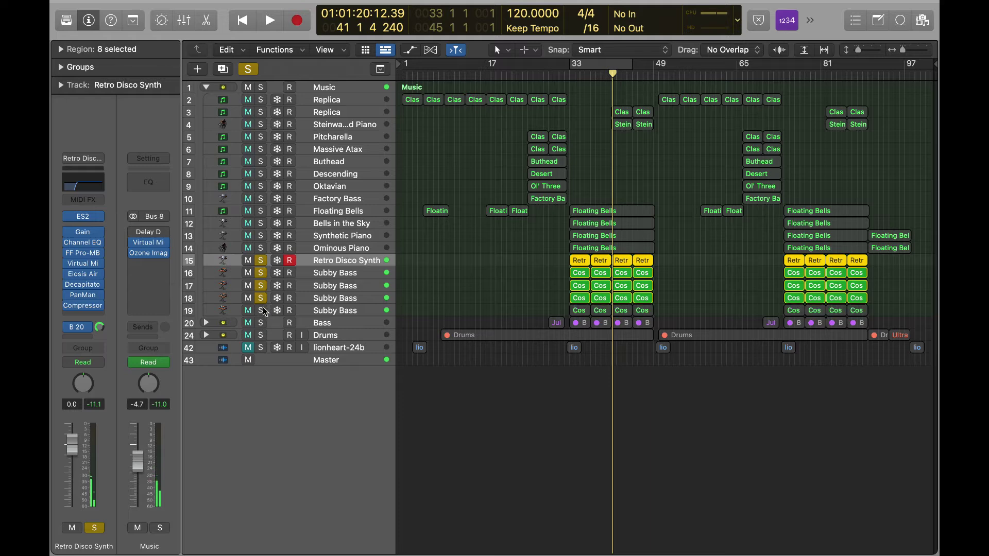
left_click(345, 320)
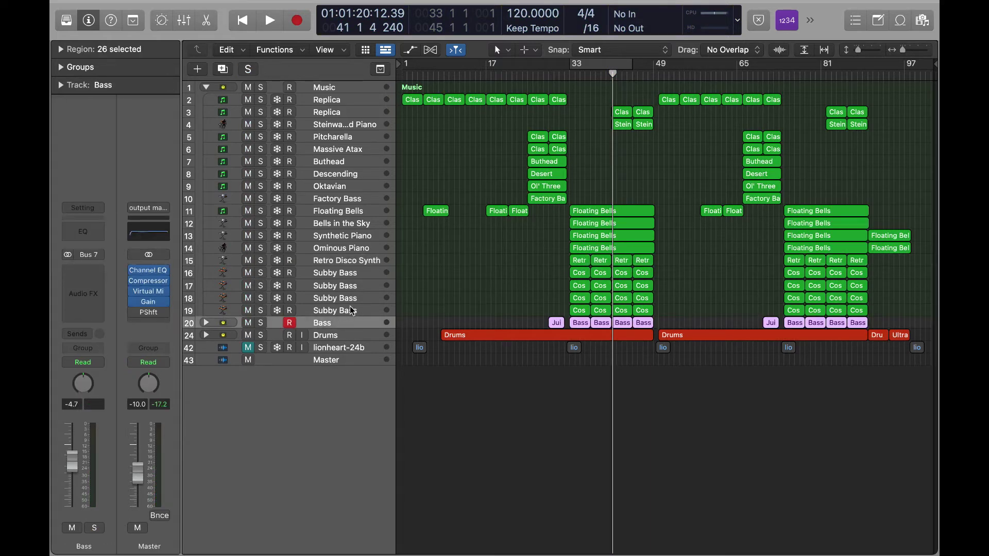
left_click(338, 273)
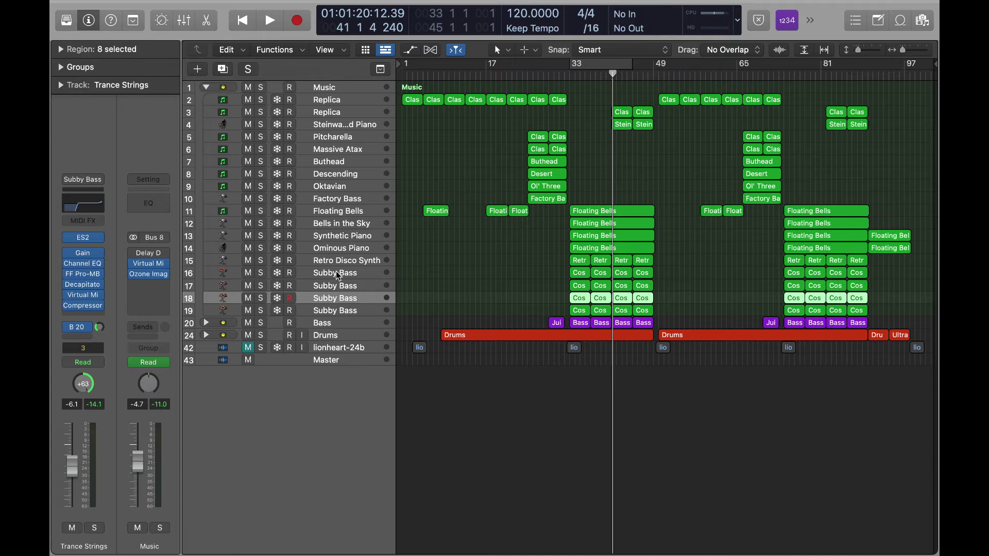
left_click(336, 291)
left_click(338, 273)
key("Up")
left_click(338, 302)
Select the Master track, play from about bar 12, and open its Channel EQ.
left_click(337, 364)
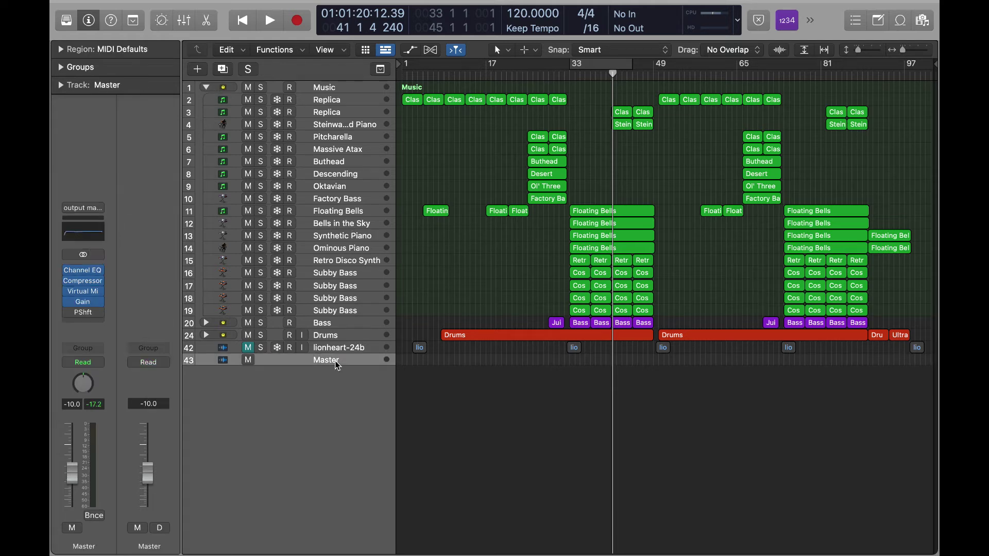
key("space")
left_click(459, 69)
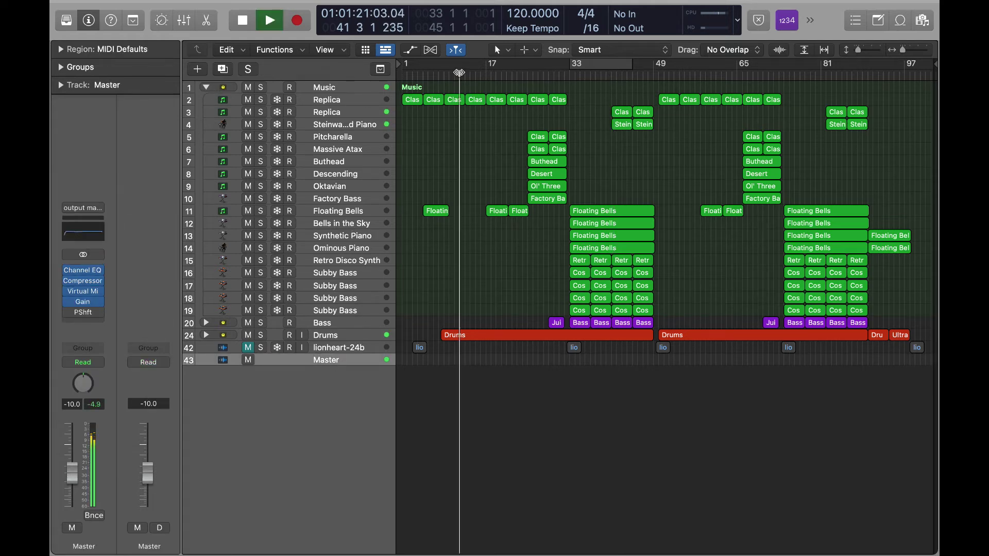
left_click(82, 269)
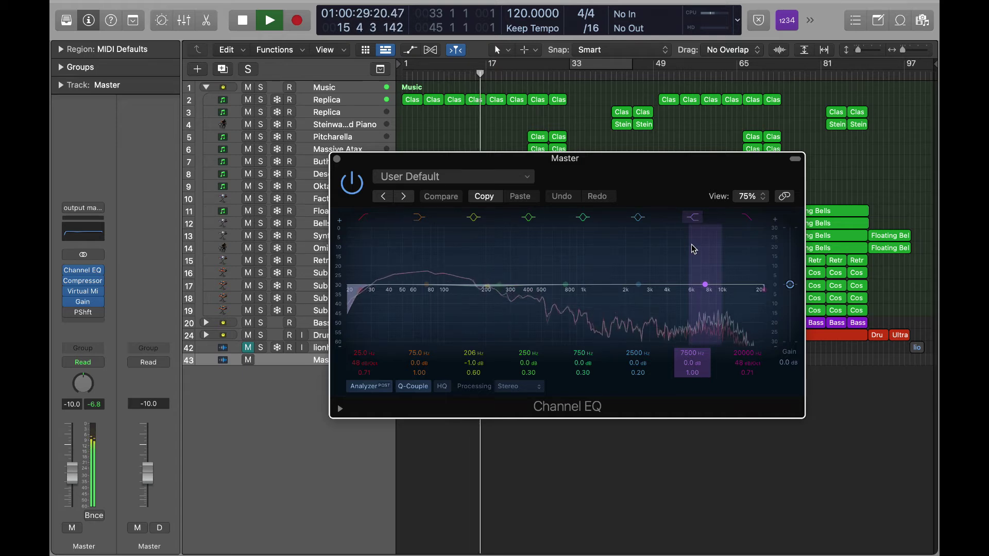
Sweep the Master EQ: high cut to 210 Hz, low cut 282 Hz, high cut 1580 then 5150 Hz.
key("space")
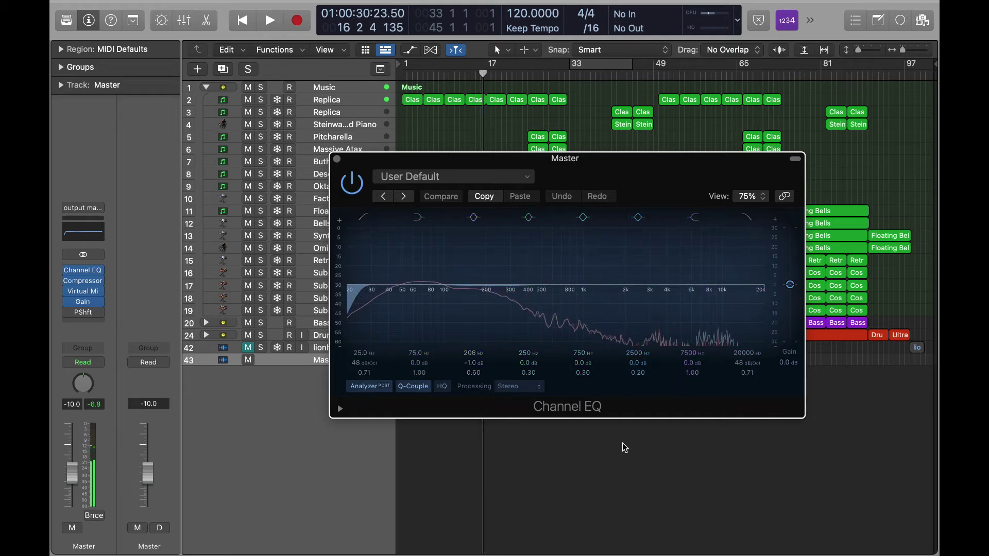
key("space")
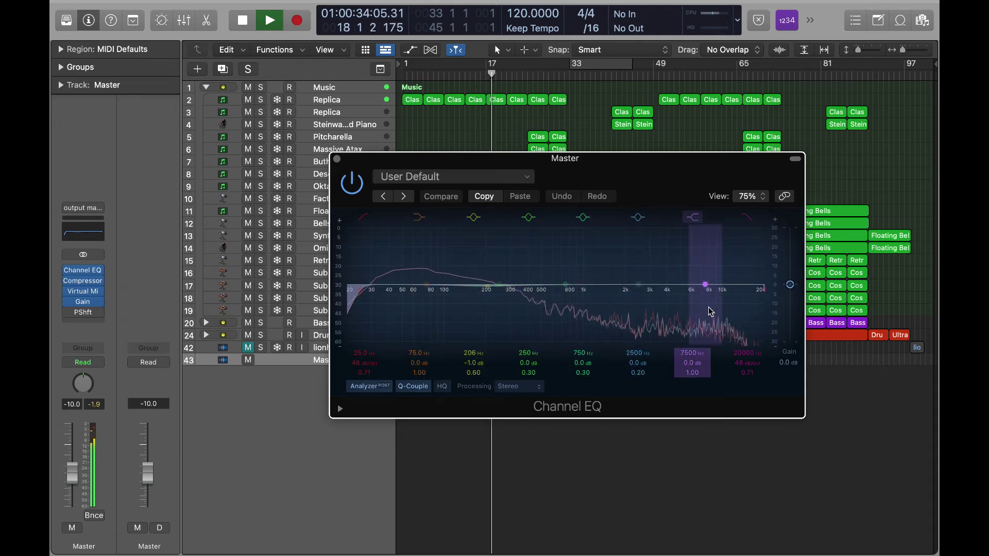
mouse_move(764, 290)
left_mouse_down()
mouse_move(477, 302)
mouse_move(535, 303)
left_mouse_up()
left_click_drag(391, 318, 620, 315)
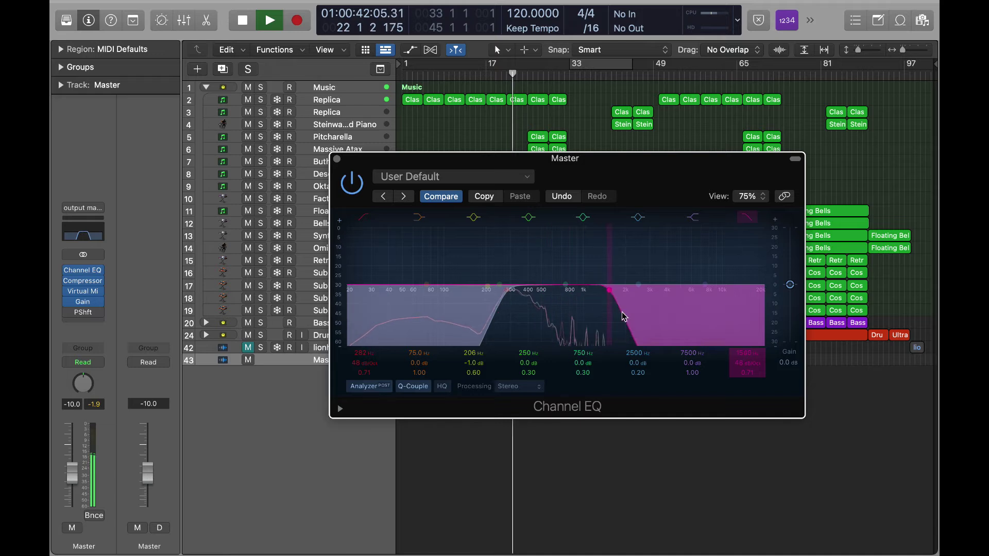
left_click_drag(507, 316, 692, 311)
left_click_drag(564, 315, 625, 316)
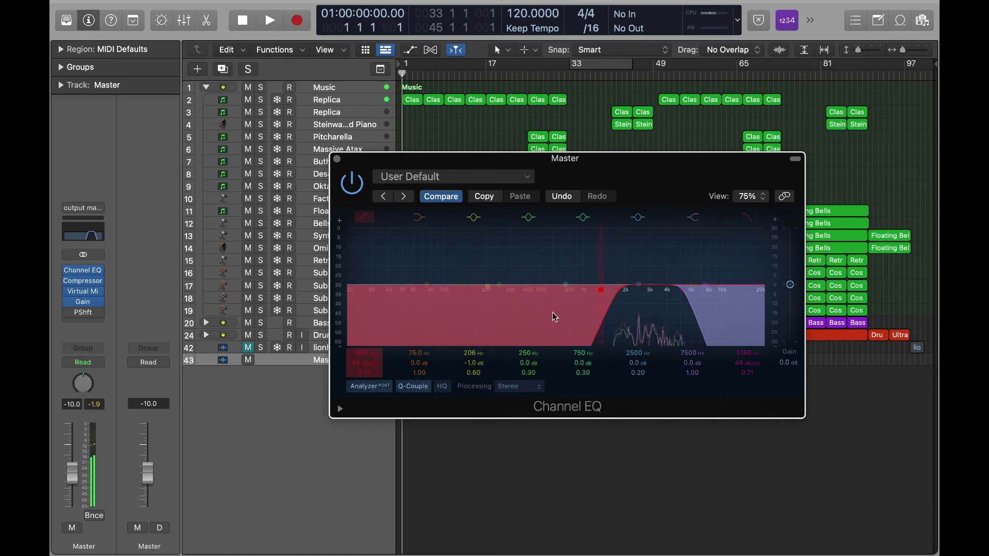
Reset the cuts to 20 Hz and 20000 Hz, set low cut near 40 Hz, and close the window.
left_click_drag(554, 317, 349, 317)
left_click_drag(721, 319, 766, 319)
left_click_drag(360, 329, 405, 320)
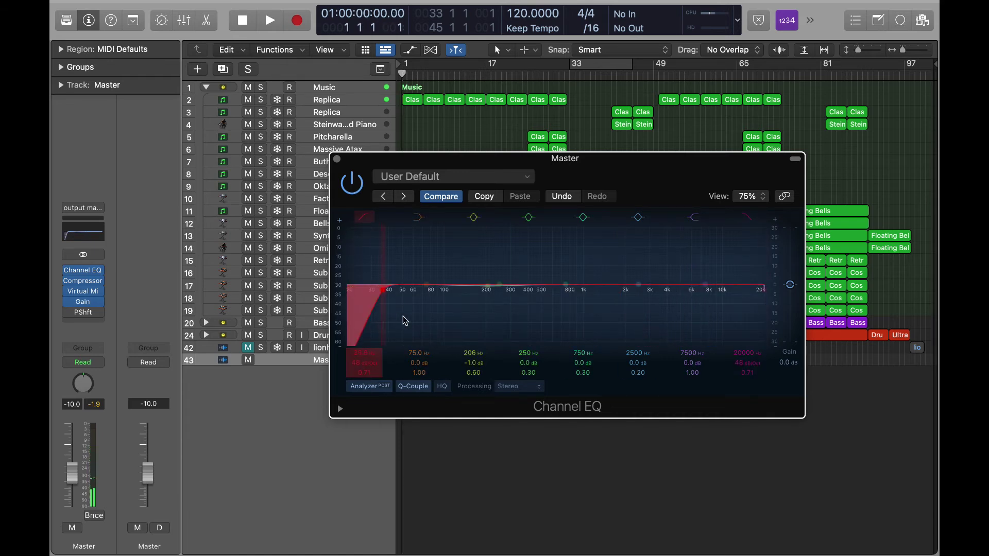
key("space")
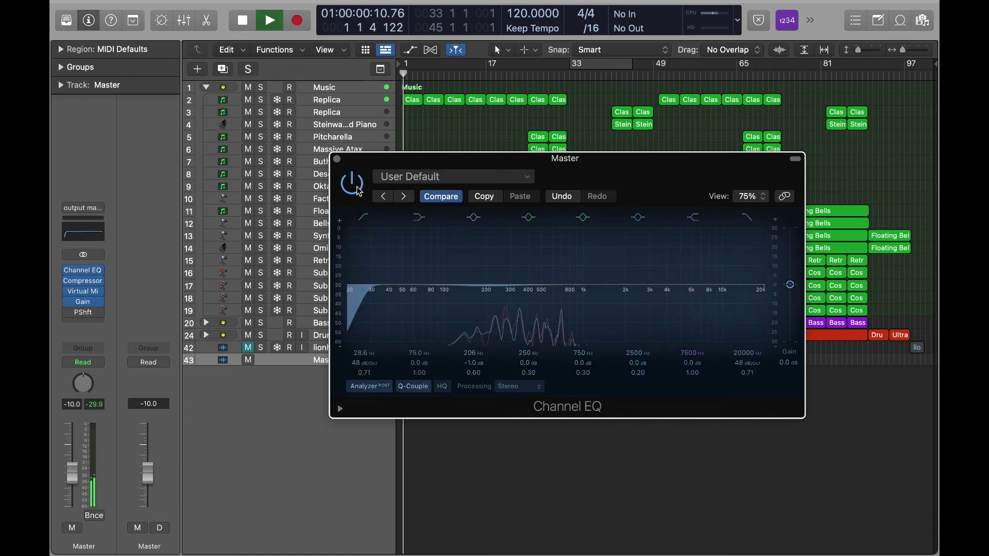
key("super+w")
Play the song from the start, collapse the Music folder, and expand the Bass stack.
key("space")
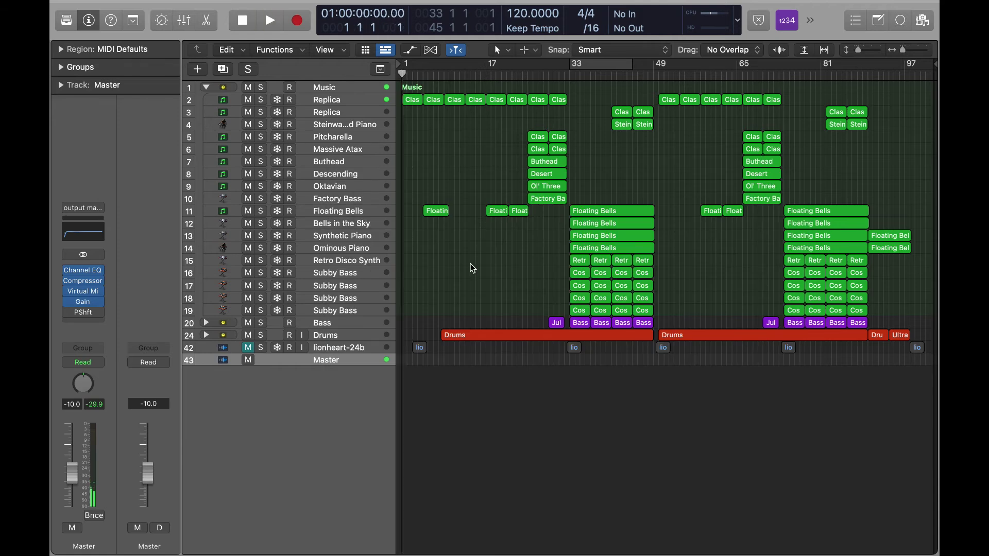
key("space")
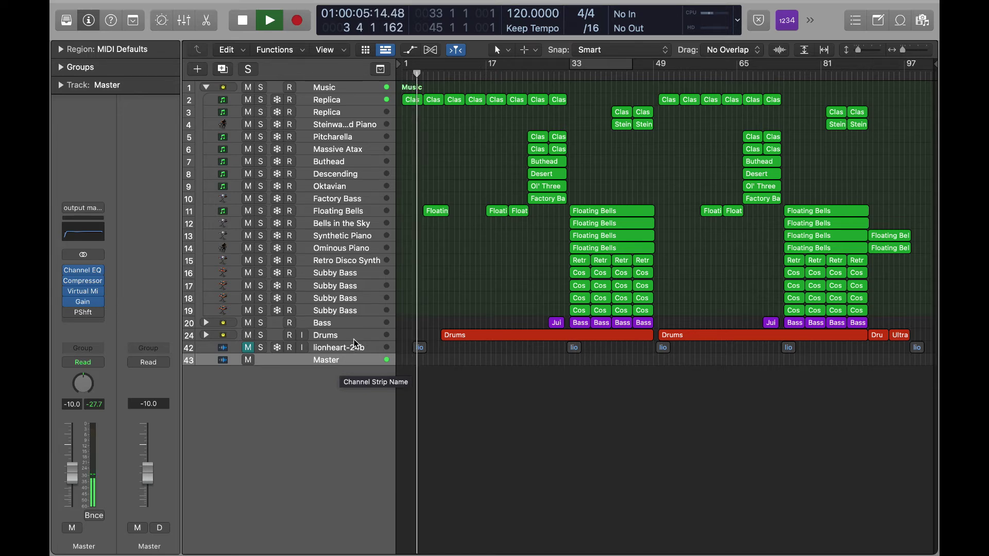
key("space")
left_click(336, 324)
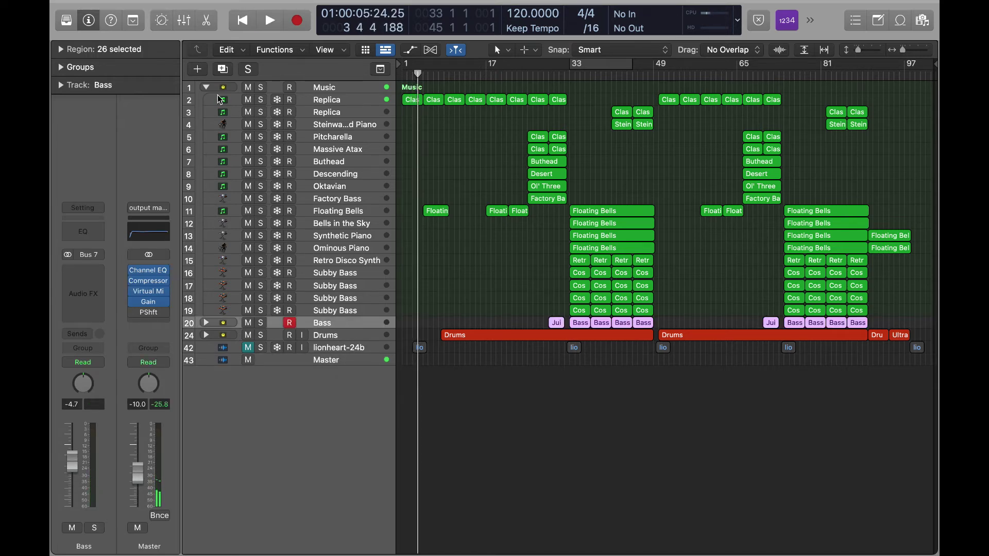
left_click(206, 87)
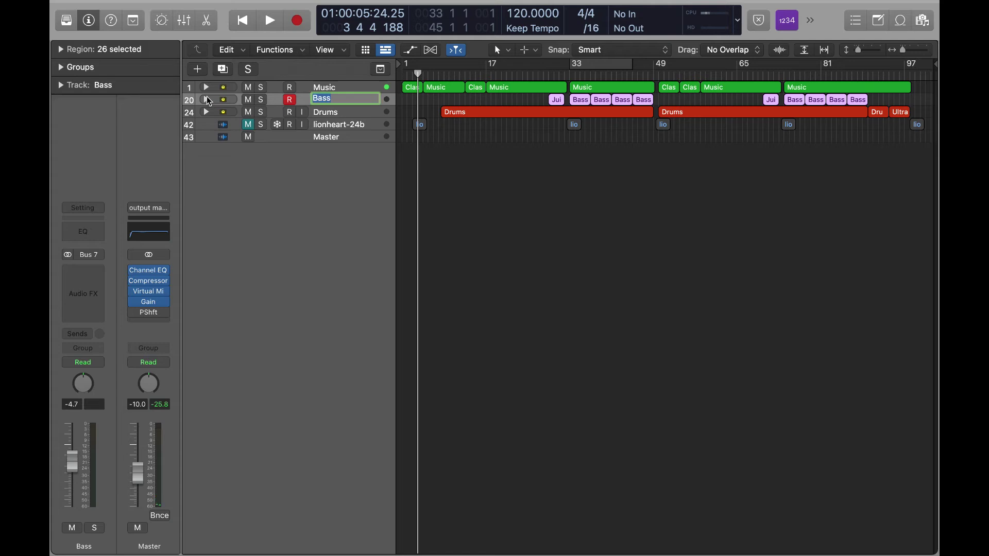
left_click(206, 99)
Cycle bars 37–45 while stepping through Subby Bass, Juicy Pump Bass and Sublock.
left_click(594, 66)
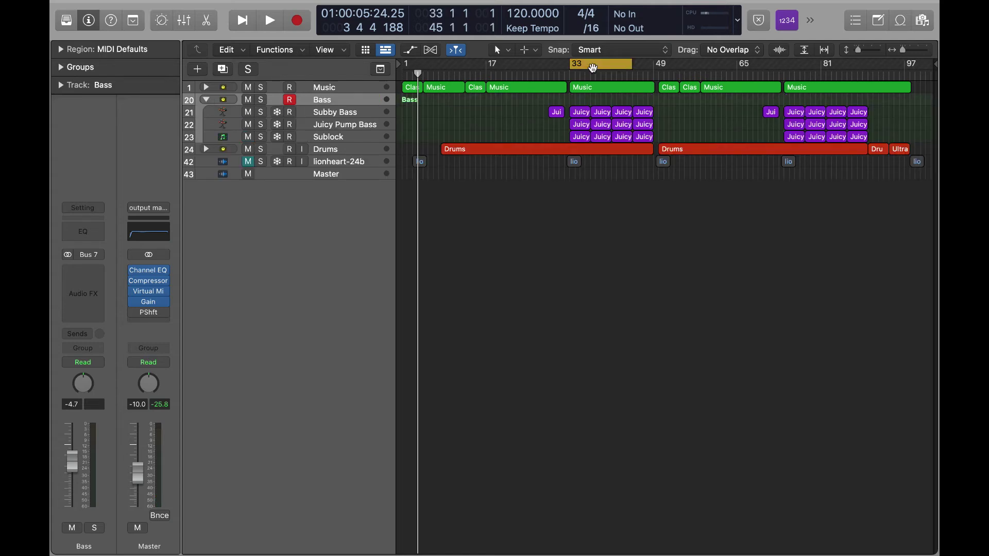
left_click_drag(571, 65, 586, 169)
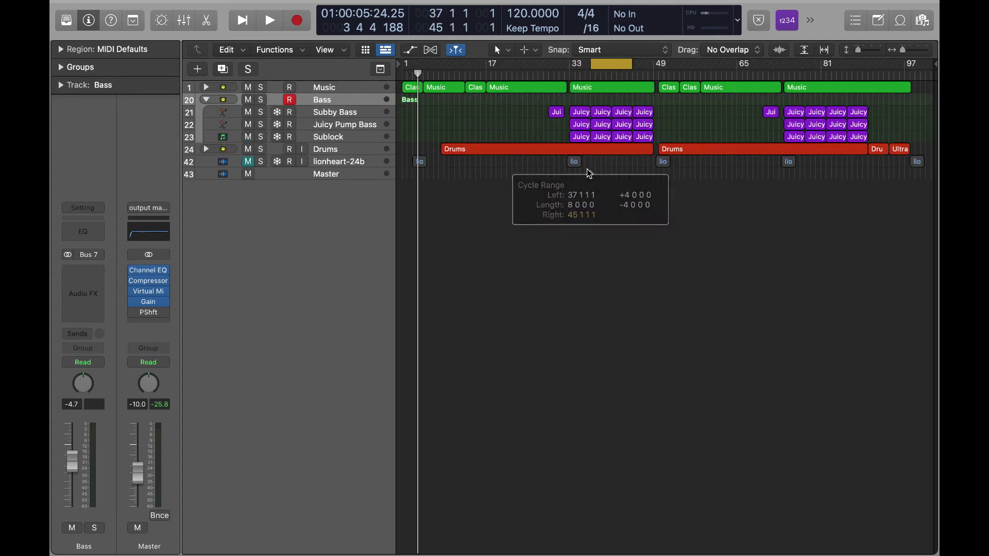
left_click(337, 115)
key("Down")
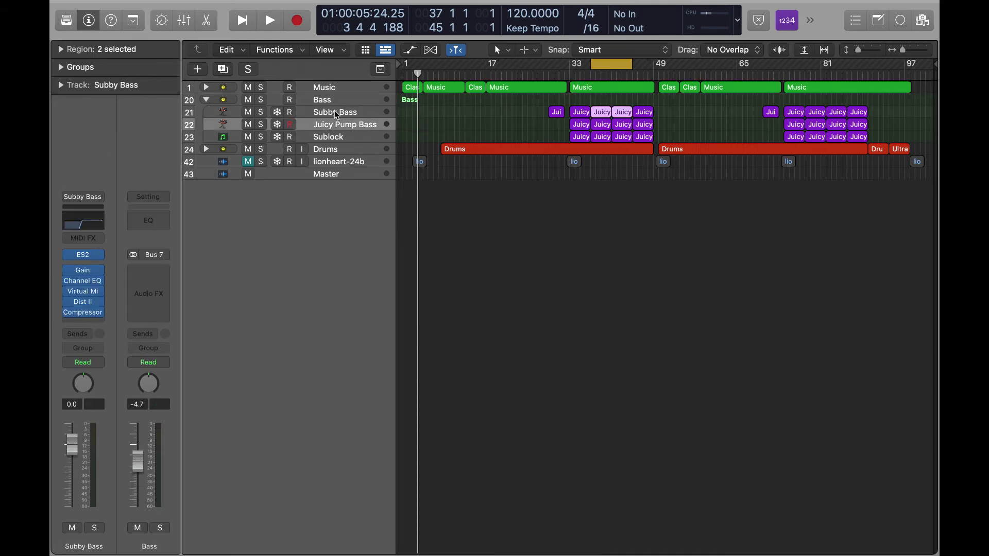
key("Down")
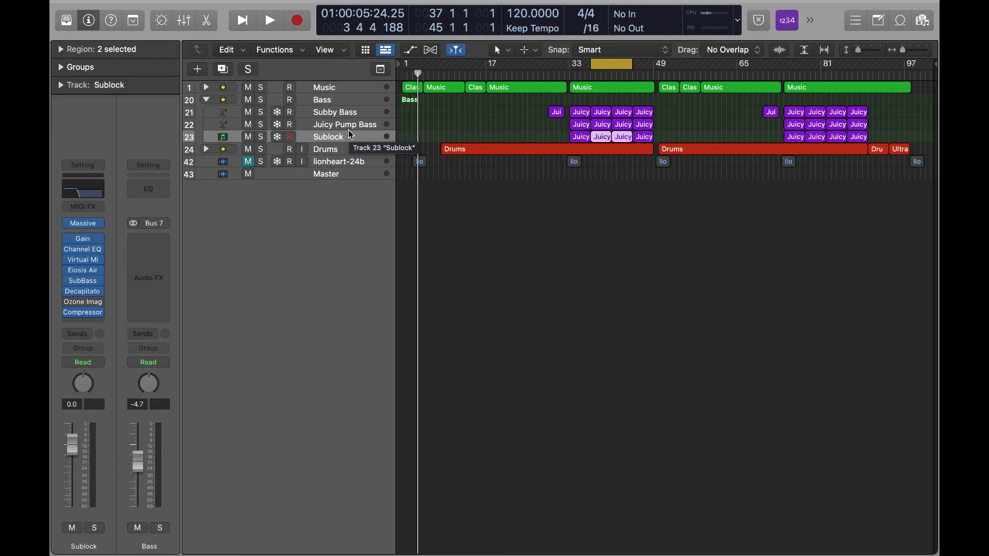
Play from bar 12 with cycle off, mute and unmute Sublock, then replay the cycle.
key("c")
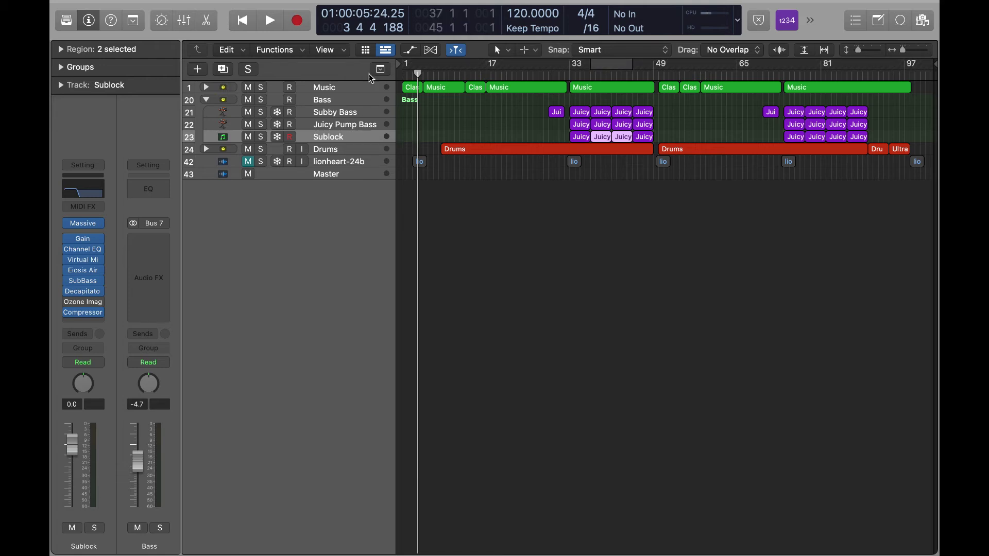
left_click(459, 72)
key("space")
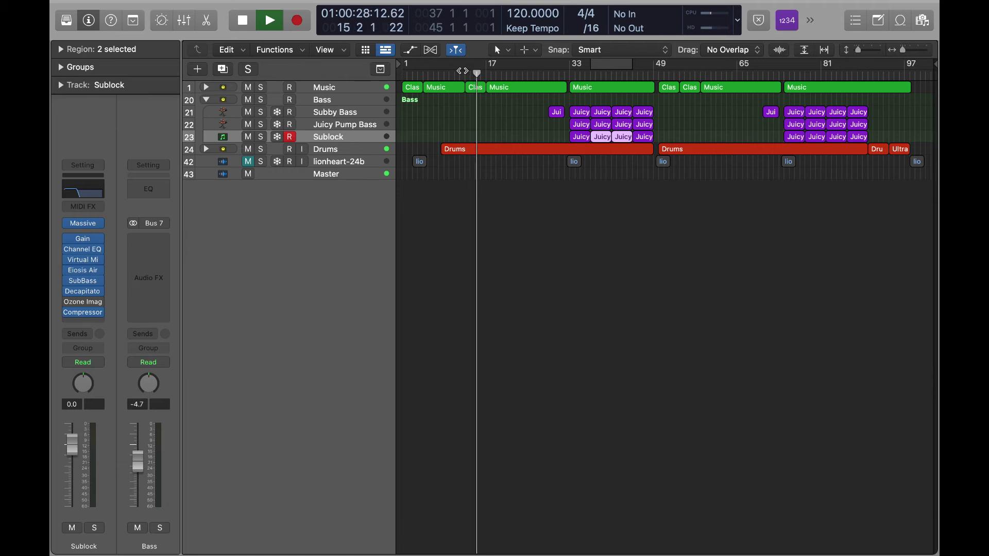
key("space")
key("ctrl+m")
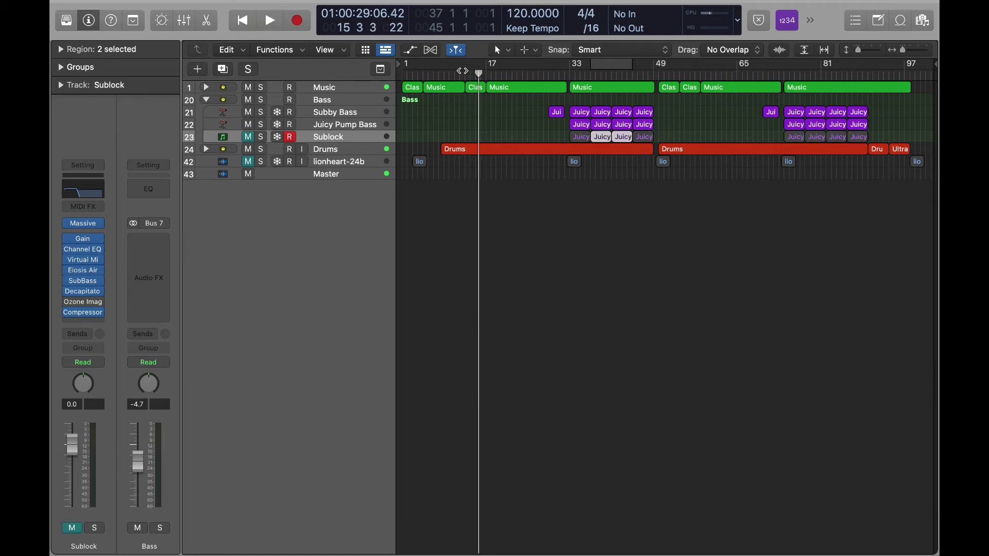
key("ctrl+m")
key("space")
key("c")
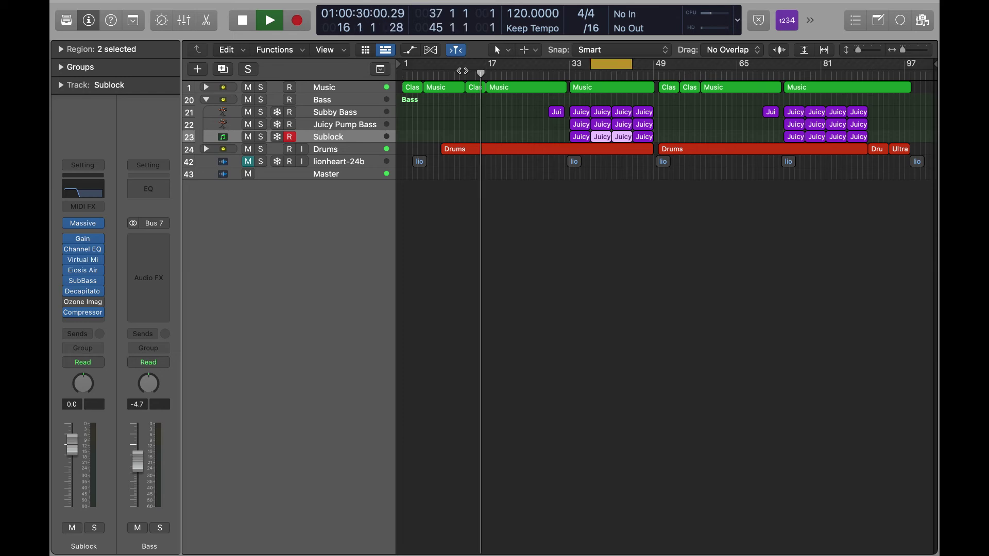
key("space")
key("space")
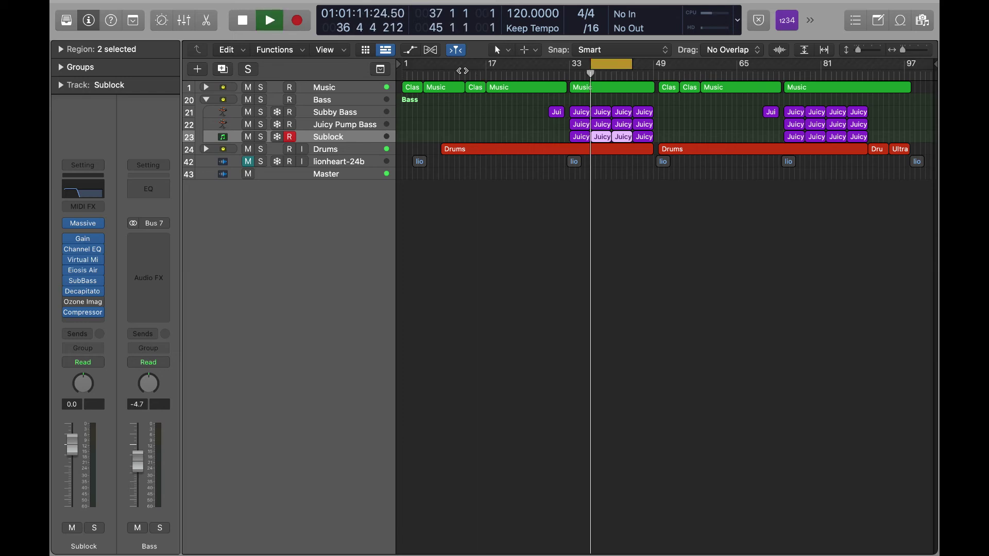
Audition the Bass stack soloed, unsolo it, and turn cycle off at bar 17.
left_click(262, 99)
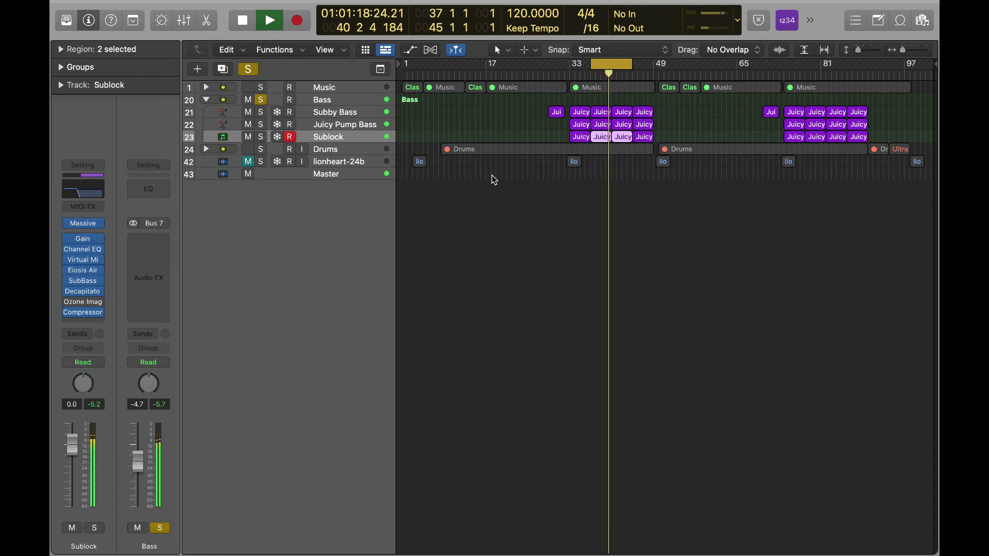
key("space")
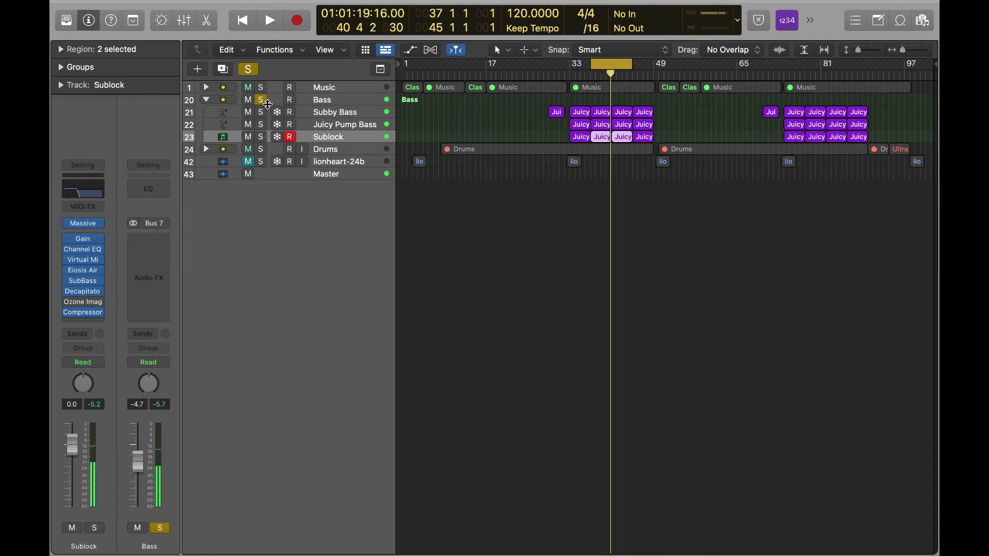
left_click(264, 97)
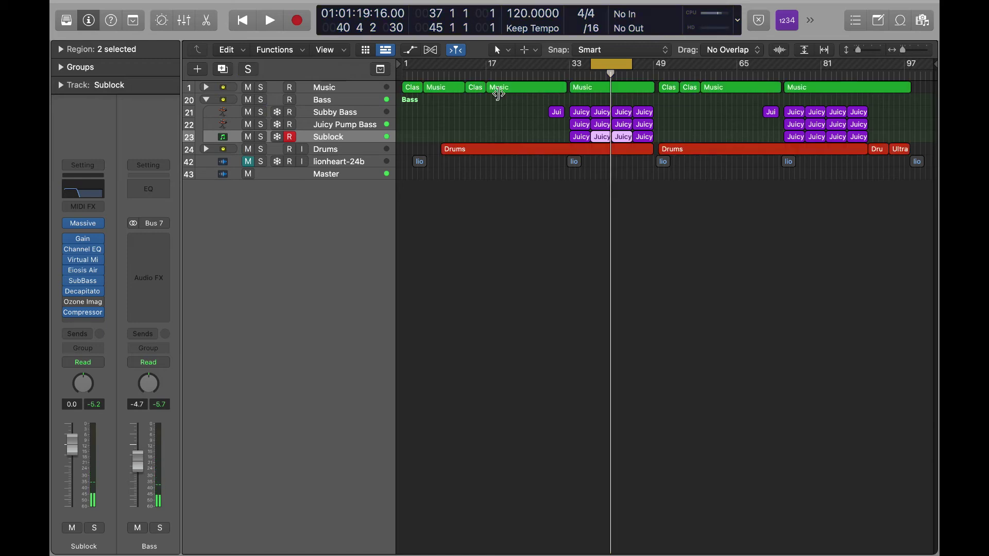
left_click(486, 73)
left_click(618, 66)
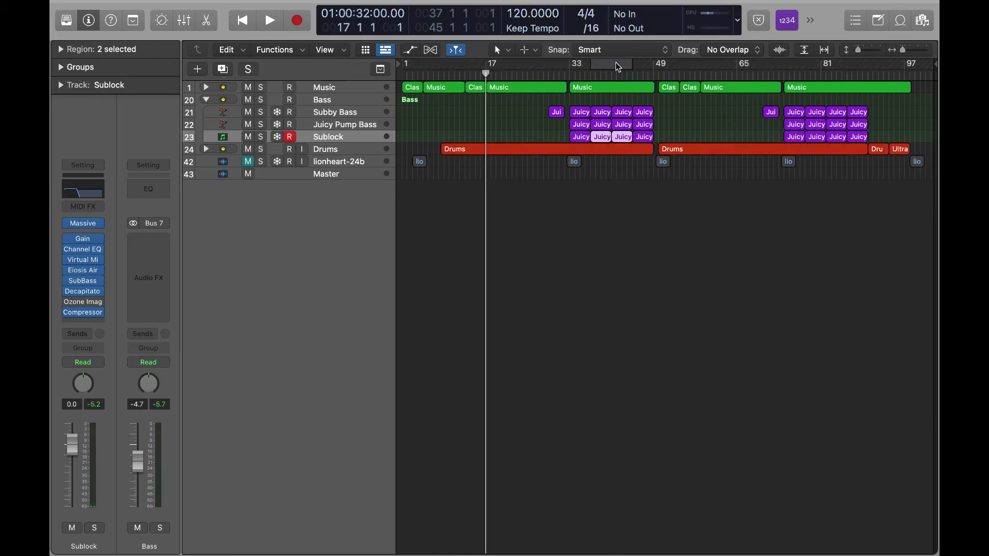
left_click(602, 200)
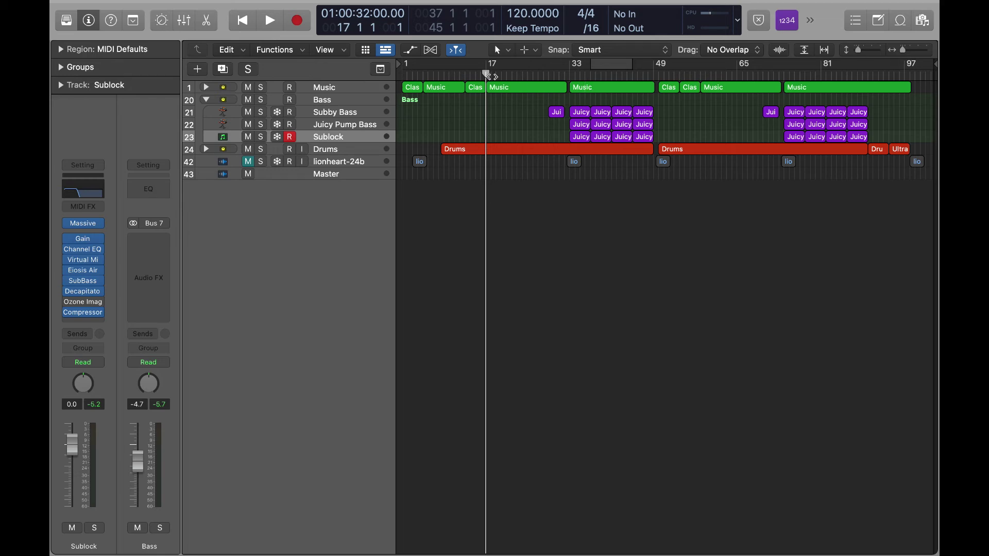
Scrub back to bar 17, collapse the Bass stack, and select the Drums track.
left_click_drag(428, 248, 514, 122)
left_click(525, 119)
left_click_drag(568, 72, 487, 65)
left_click(207, 100)
left_click(332, 111)
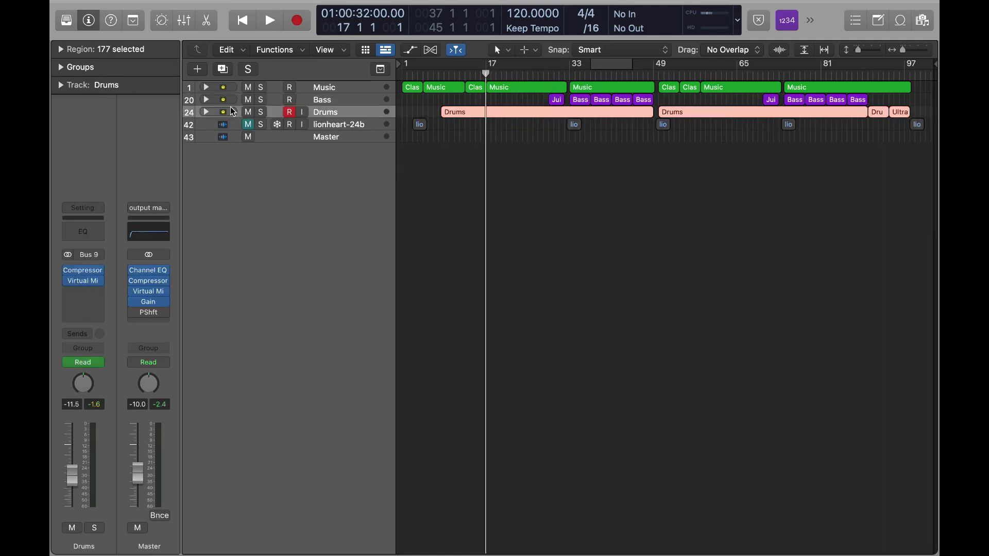
Expand the Drums stack and play from bar 9 with Ghetto Perc and Breath soloed.
left_click(206, 111)
left_click(442, 71)
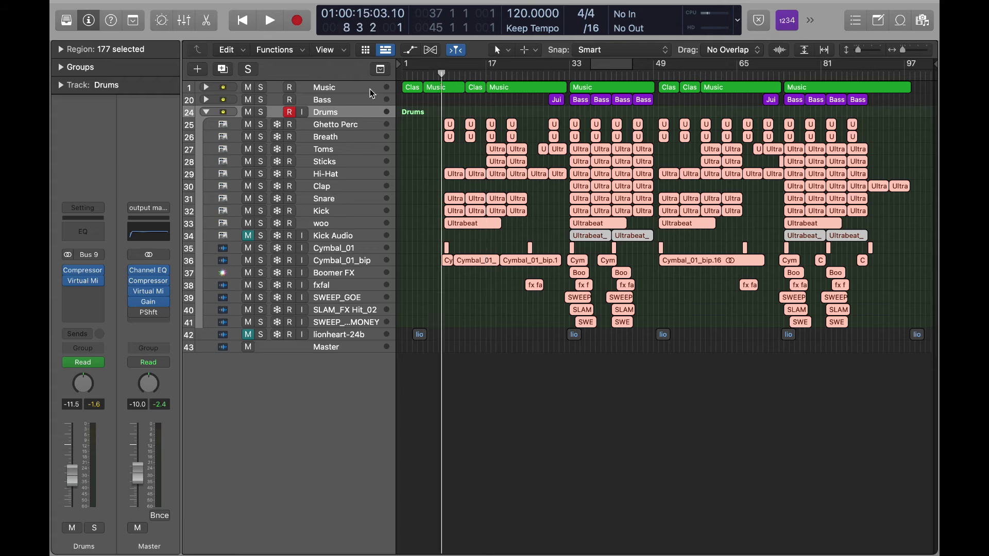
left_click(326, 118)
left_click_drag(261, 136, 259, 125)
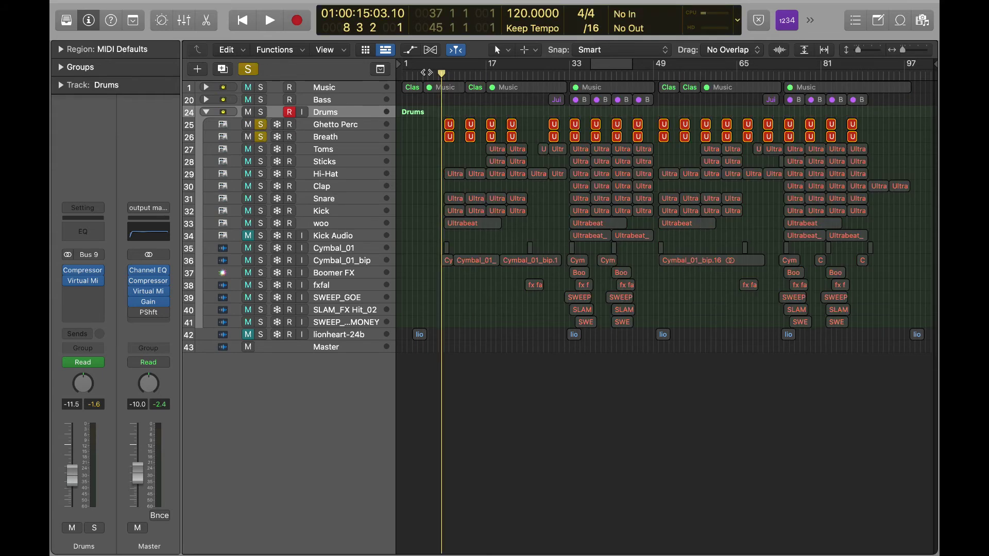
left_click(443, 73)
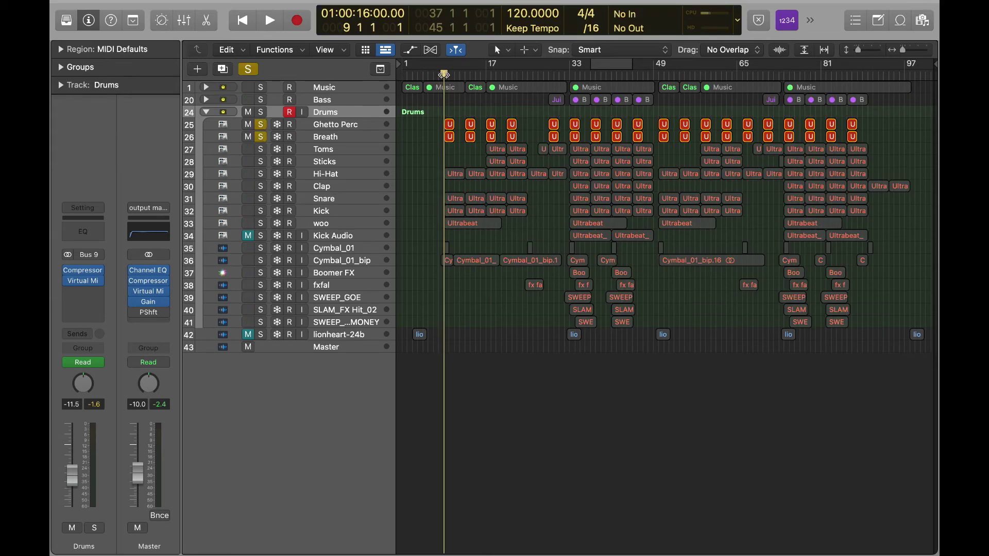
key("space")
Switch the solo from Ghetto Perc and Breath to the Toms track.
left_click(366, 128)
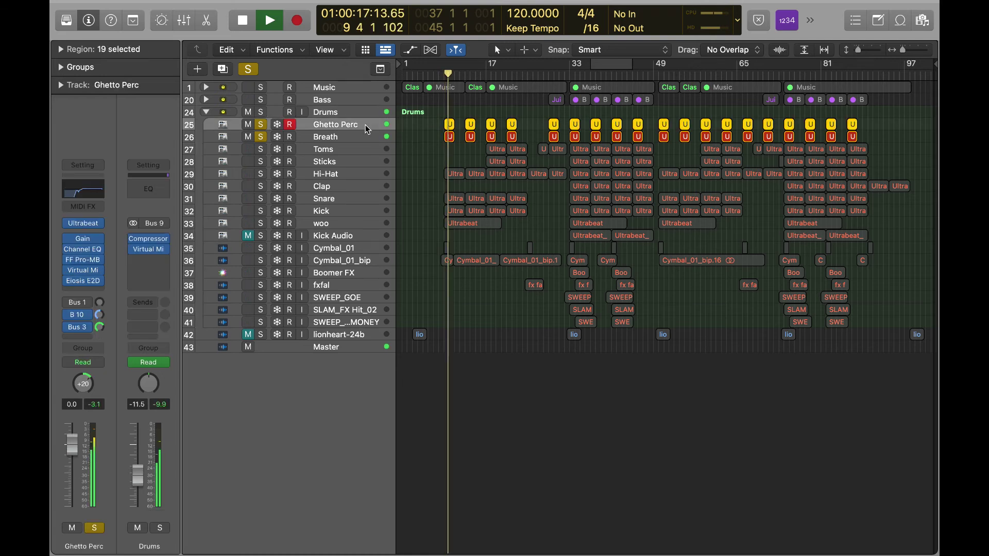
left_click(363, 135)
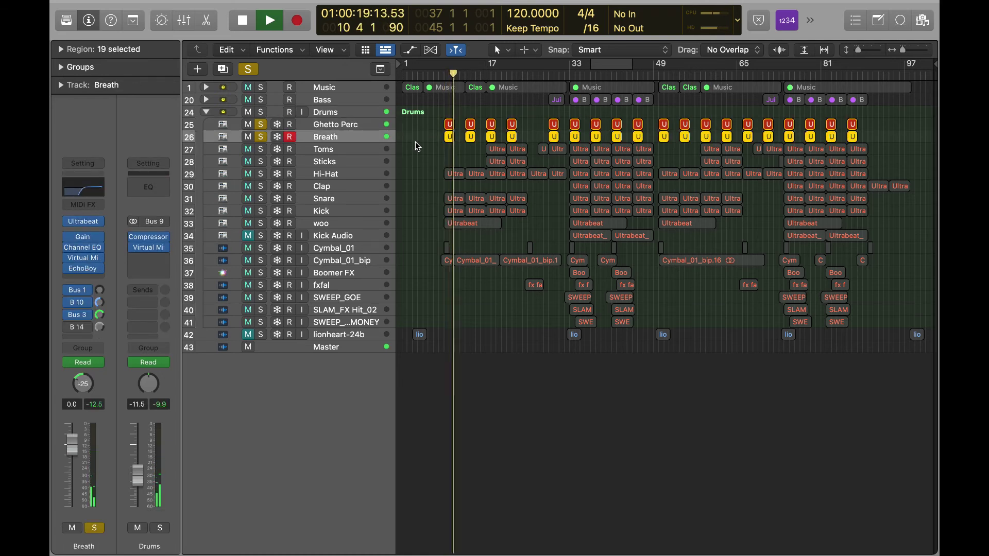
left_click(342, 148)
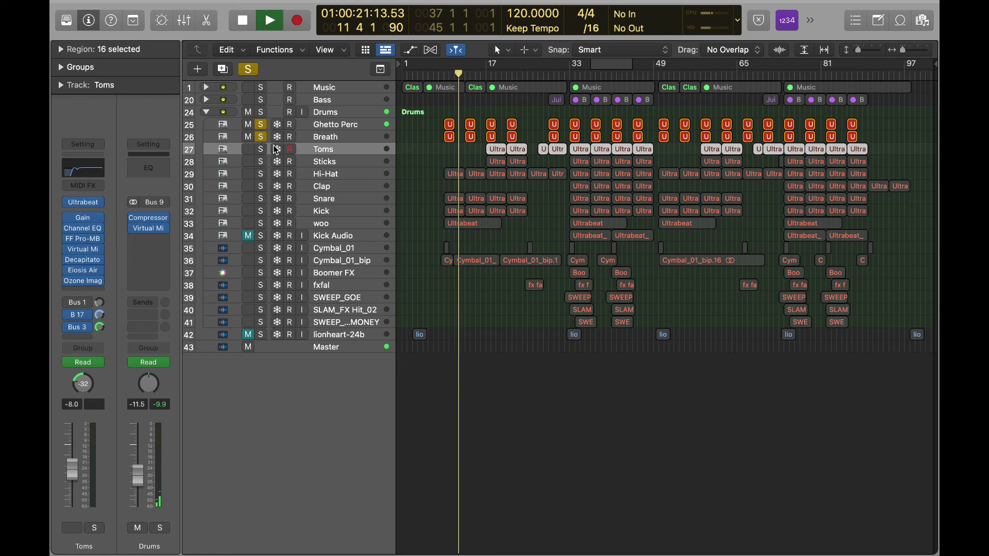
left_click(262, 149)
left_click(262, 135)
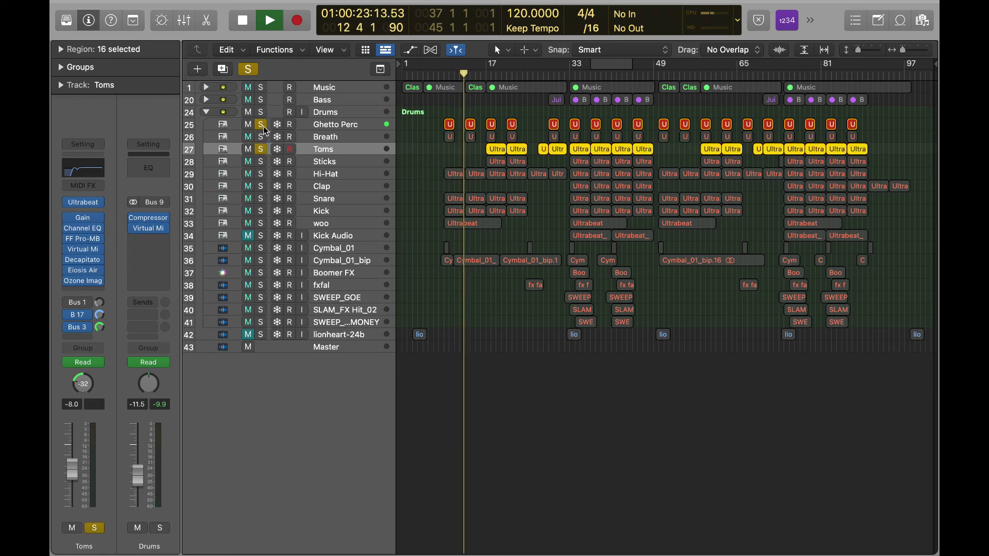
left_click(262, 125)
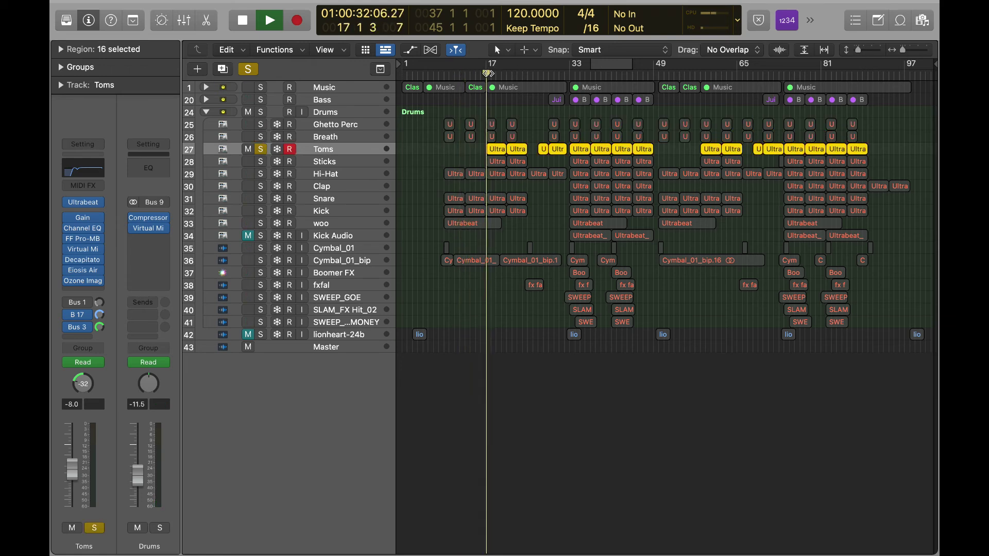
Move the solo from Toms to Sticks, then to Hi-Hat, and open Hi-Hat's Virtual Mix Rack.
left_click(262, 161)
left_click(317, 162)
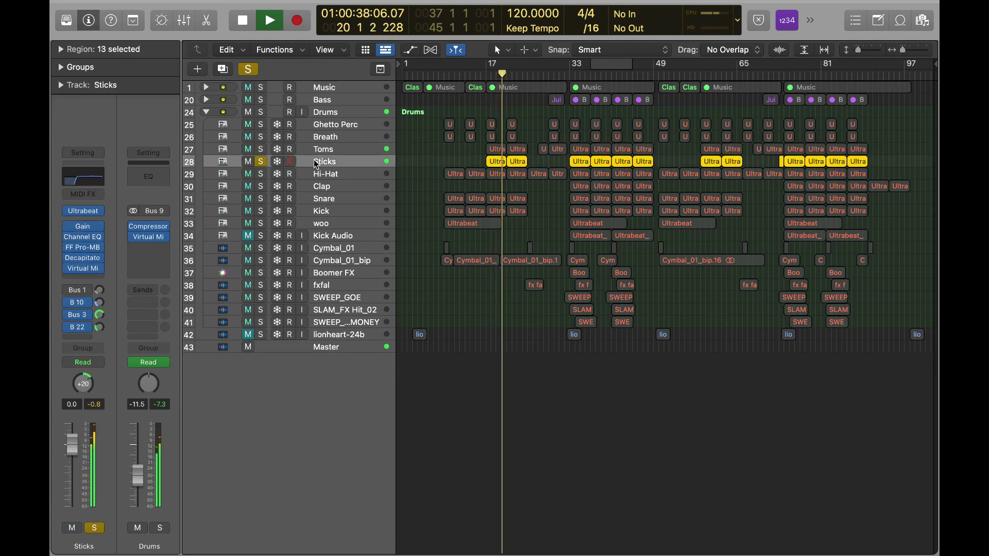
left_click(260, 172)
left_click(263, 163)
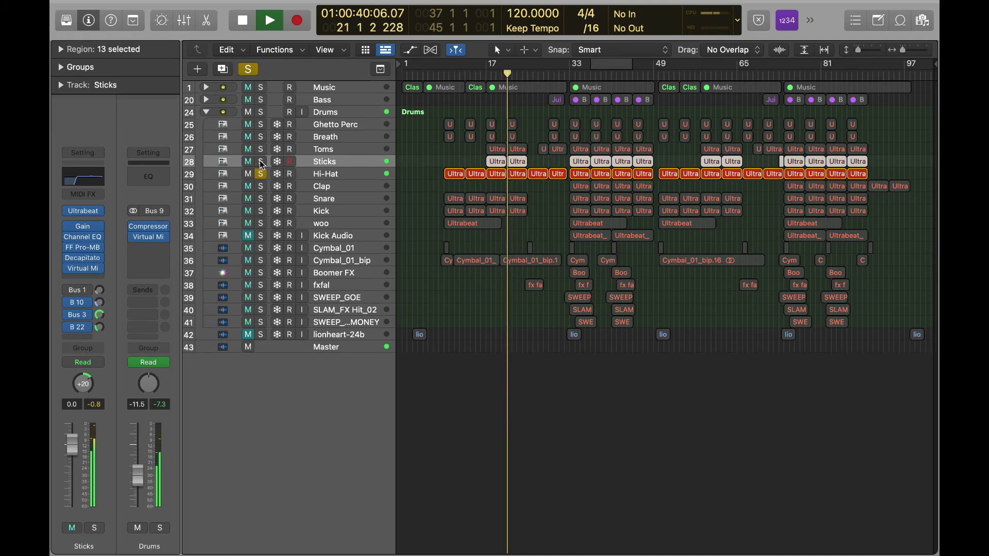
left_click(329, 175)
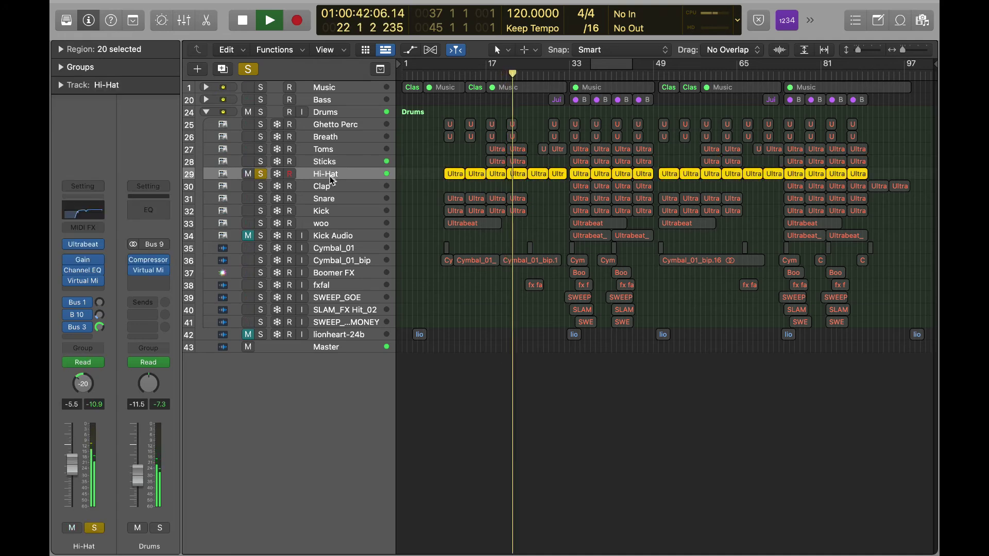
left_click(83, 281)
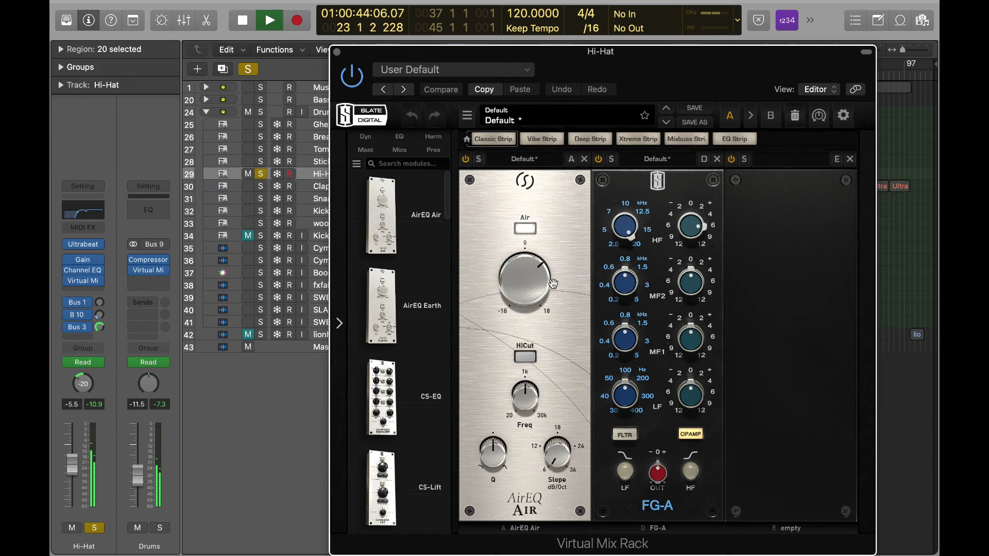
mouse_move(686, 228)
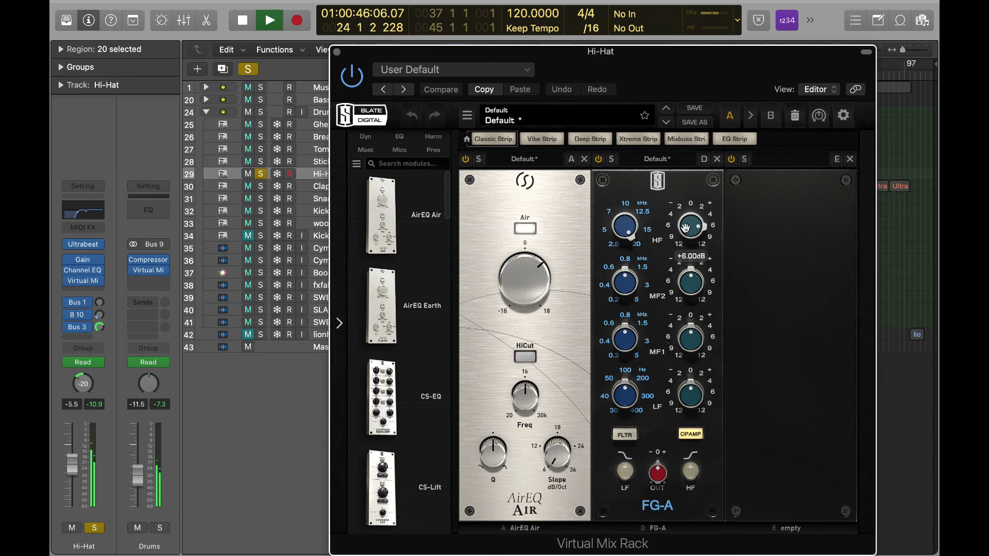
left_click(624, 233)
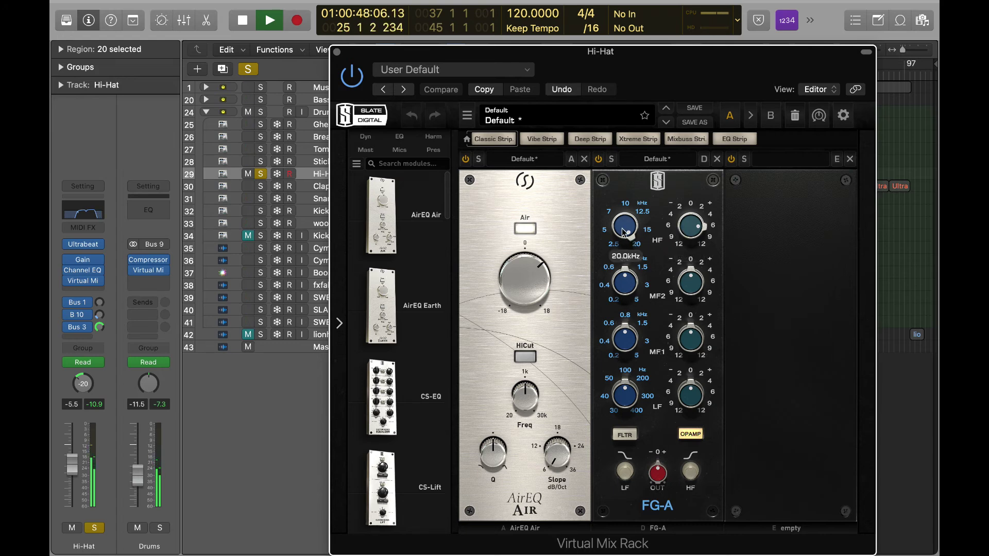
key("space")
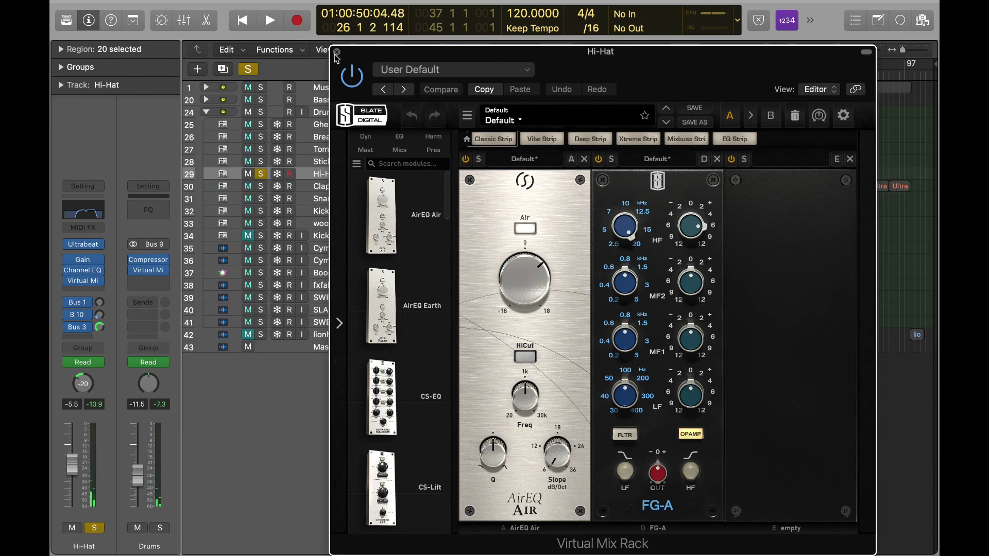
left_click(337, 53)
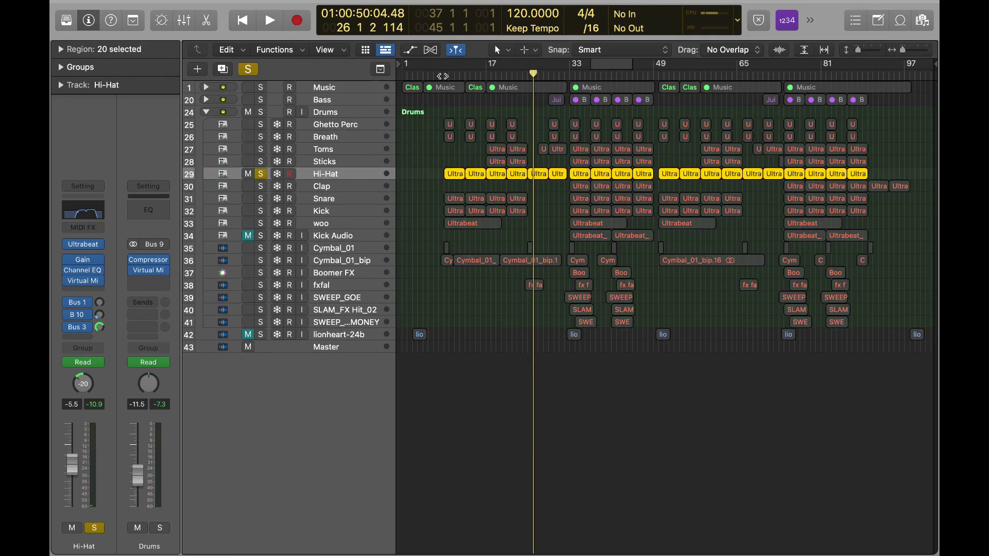
left_click(446, 74)
Solo the Clap track in place of Hi-Hat and play it from bar 33.
key("space")
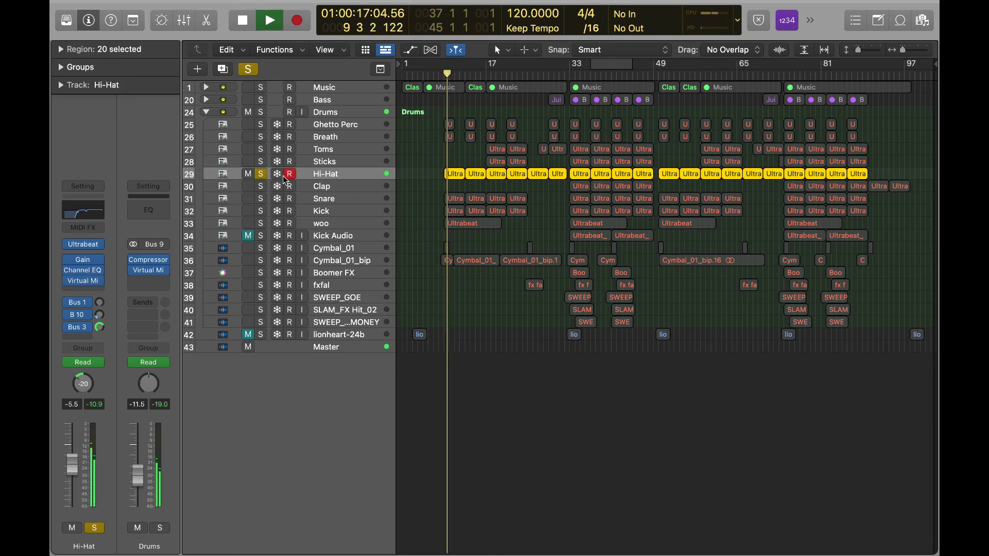
key("space")
left_click(261, 175)
left_click(261, 184)
left_click(342, 190)
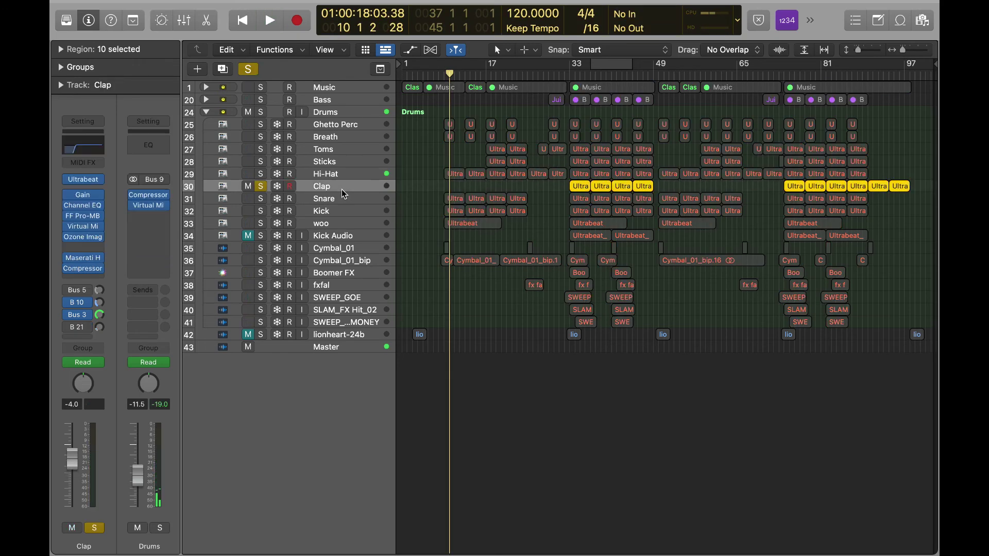
left_click(569, 77)
key("space")
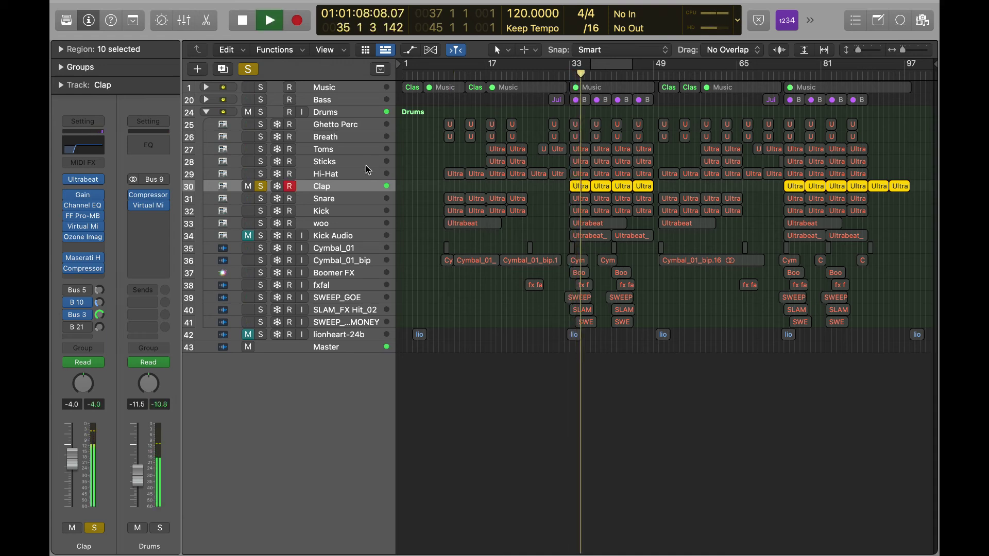
Solo the Snare track instead of Clap and play it from bar 9.
left_click(344, 198)
key("space")
left_click(445, 74)
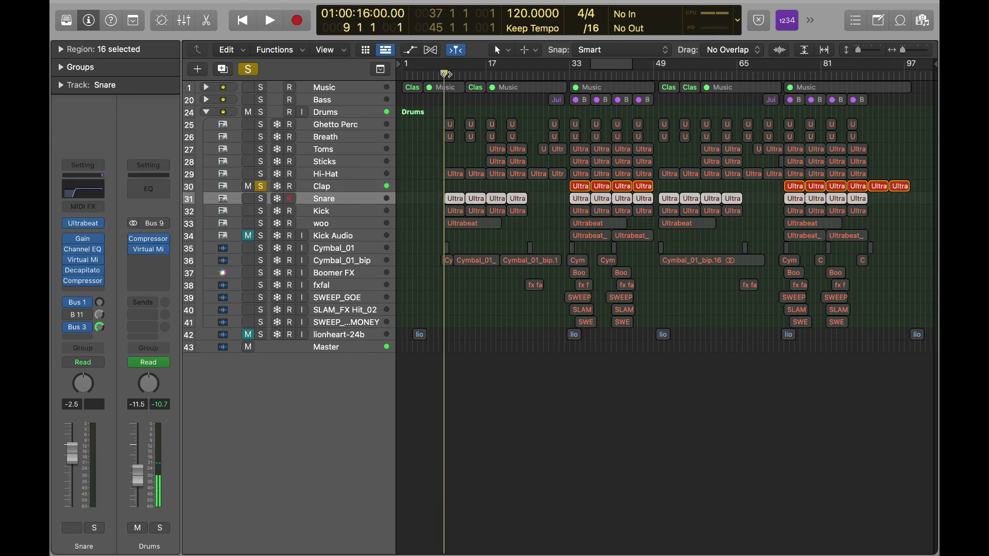
left_click(261, 198)
left_click(262, 186)
key("space")
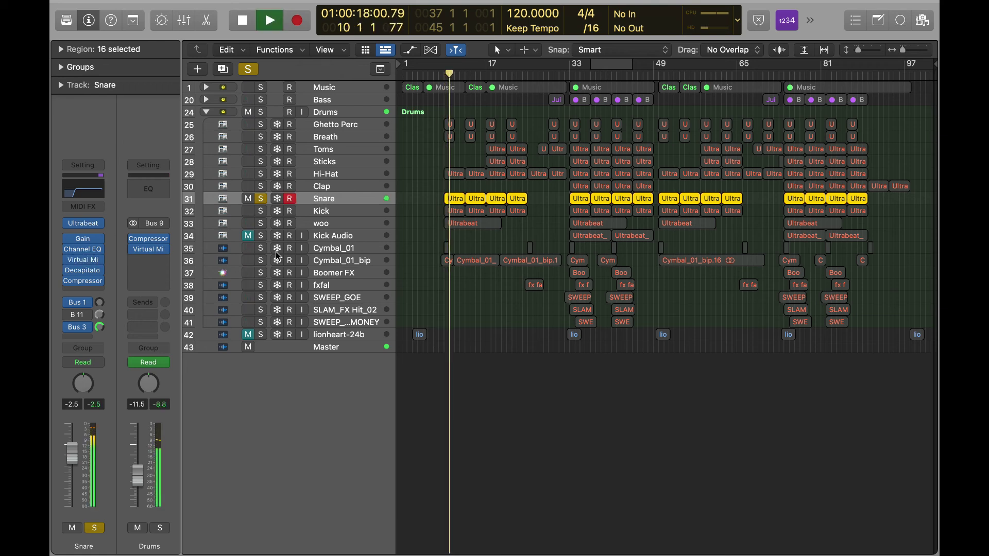
Solo and select the Kick track, dropping the Snare solo.
left_click(261, 209)
left_click(262, 200)
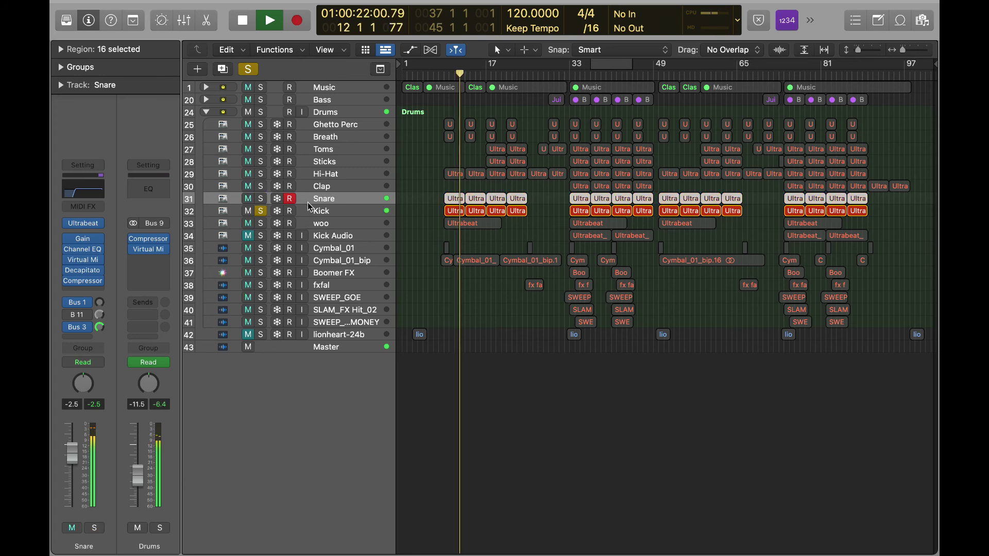
left_click(328, 209)
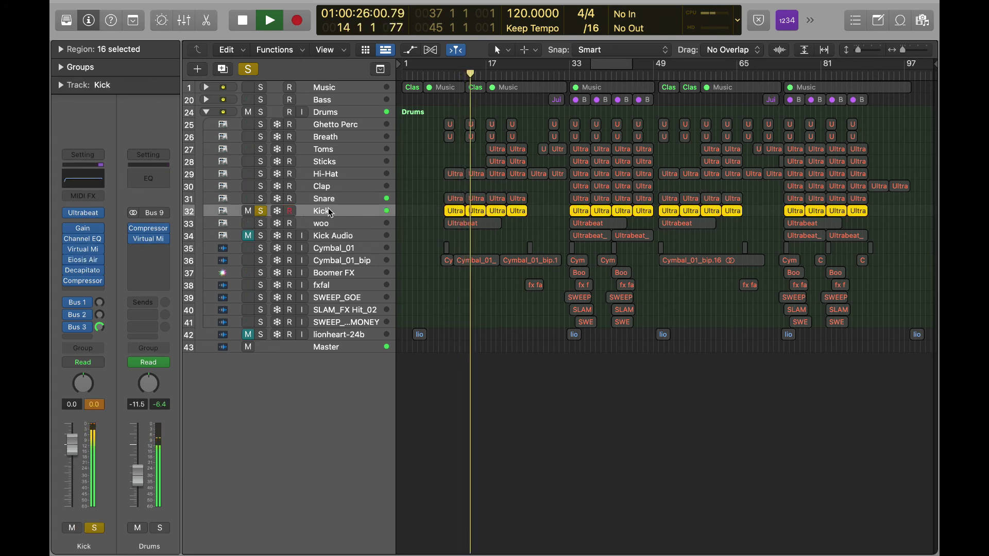
Audition the woo track alone from bar 9, then unsolo it.
left_click(261, 222)
left_click(261, 211)
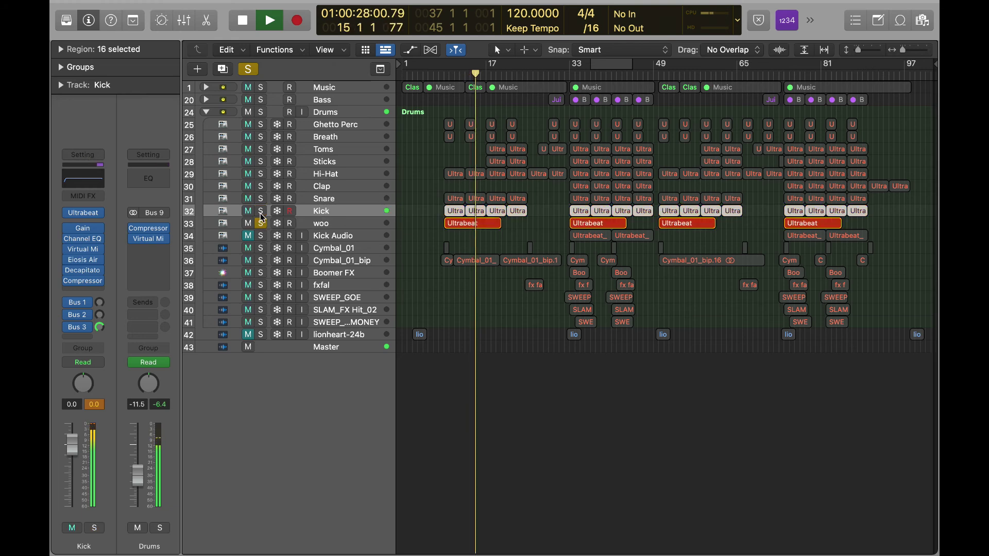
key("space")
left_click(309, 223)
left_click_drag(476, 74, 442, 73)
key("space")
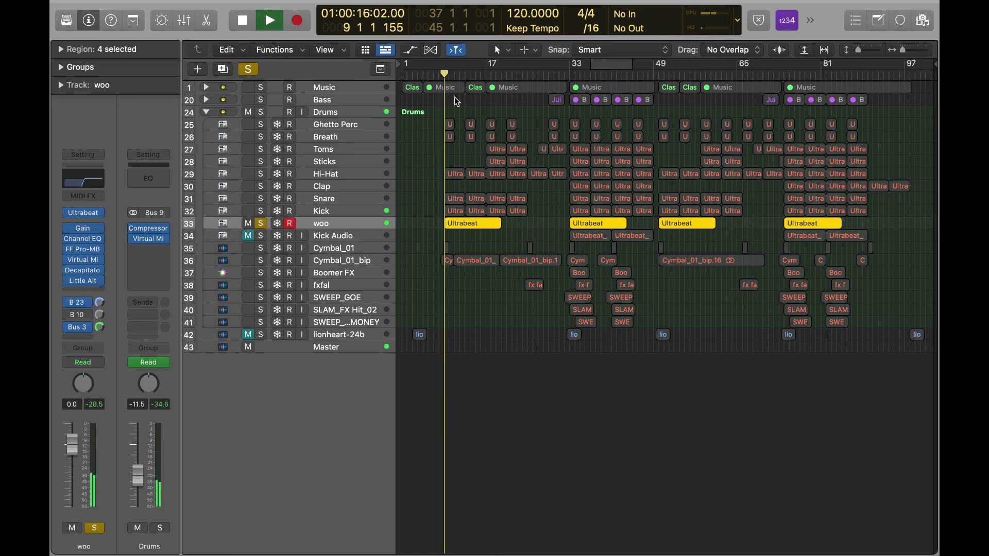
key("space")
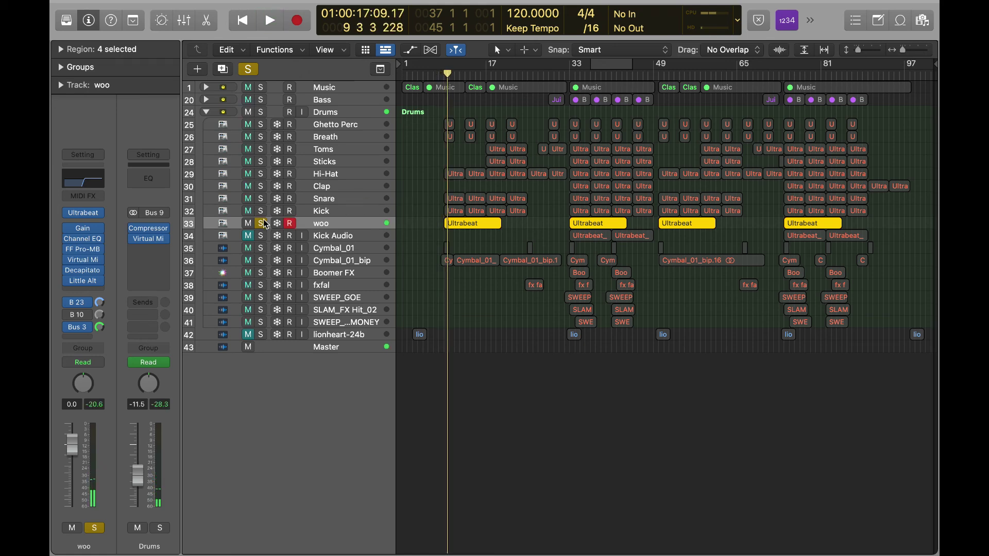
left_click(261, 223)
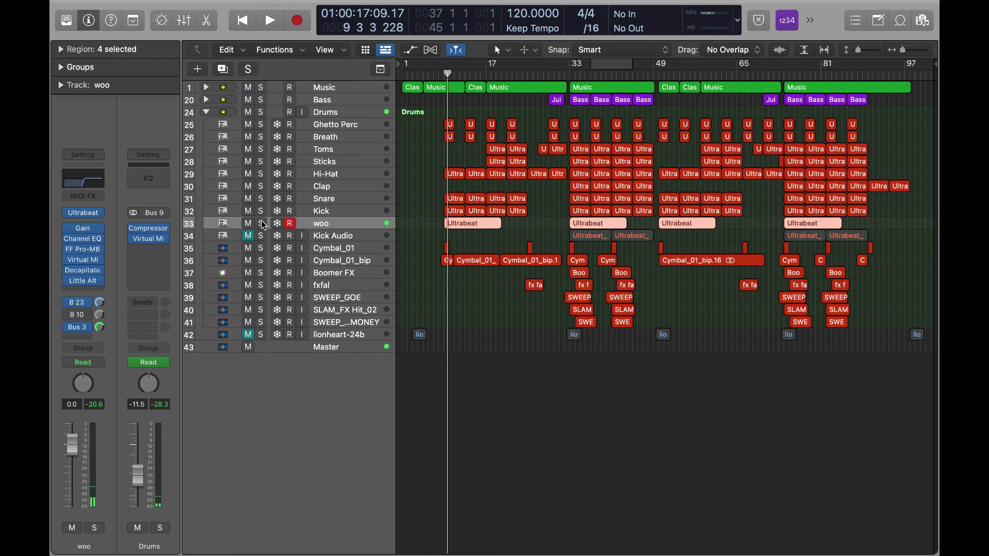
Audition Cymbal_01 with Cymbal_01_bip, solo the FX tracks, then clear all solos.
left_click(341, 246)
left_click(261, 247)
left_click(262, 261)
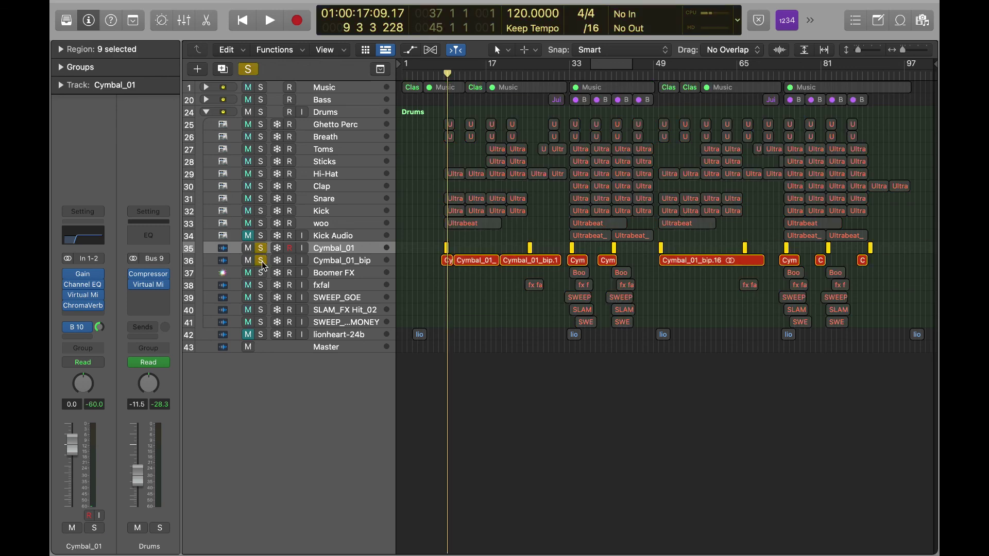
key("space")
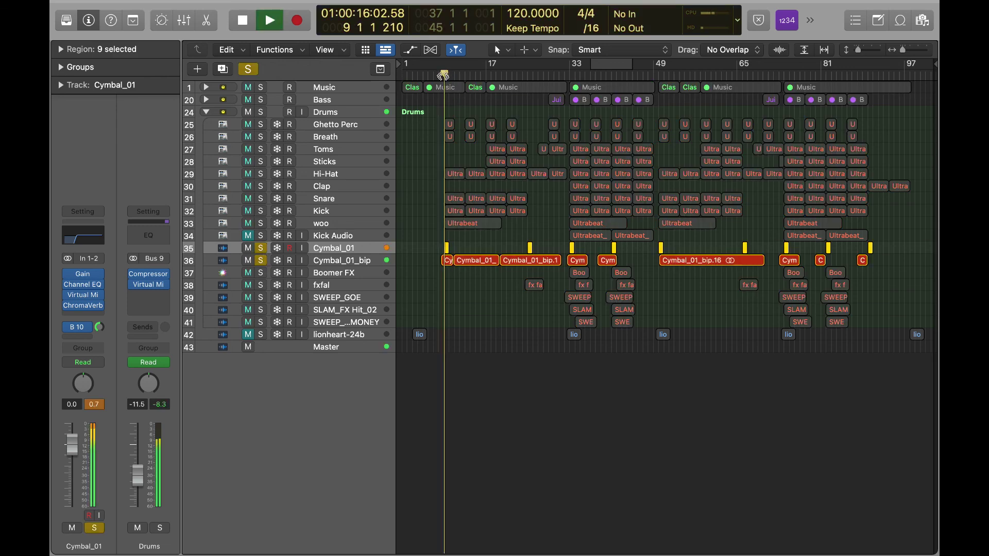
key("space")
left_click_drag(261, 272, 261, 248)
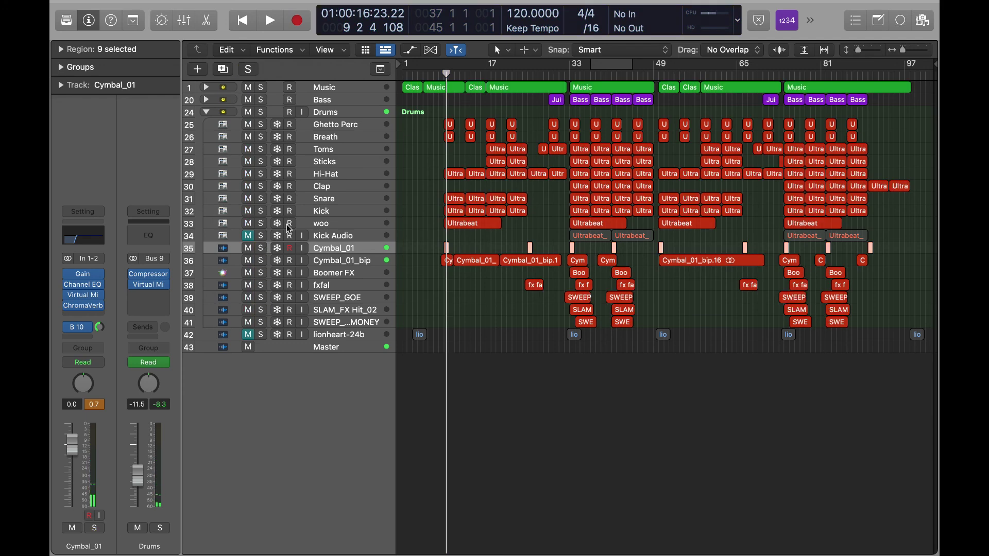
left_click(514, 298)
Collapse the Drums stack, select the Master track and return the playhead to the start.
left_click(206, 112)
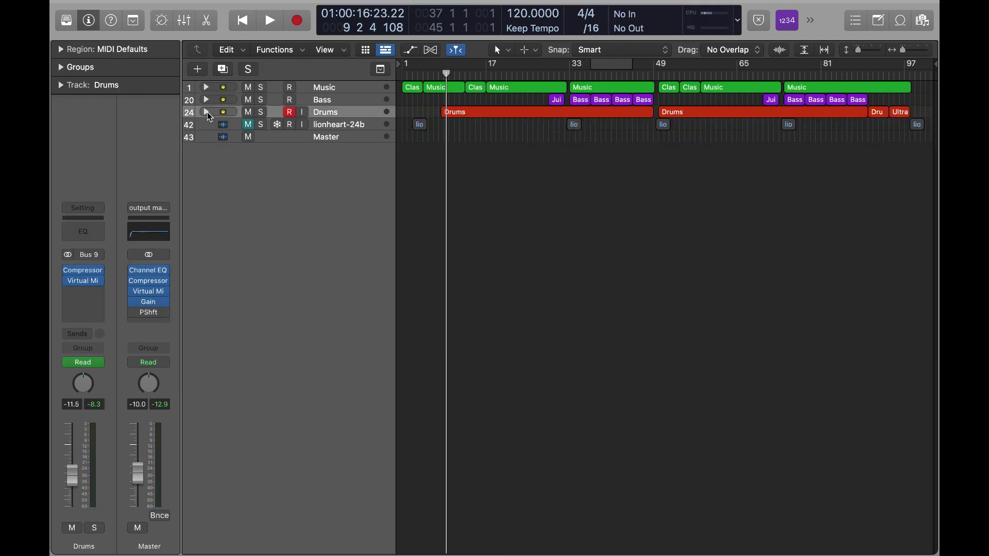
left_click(310, 138)
key("Return")
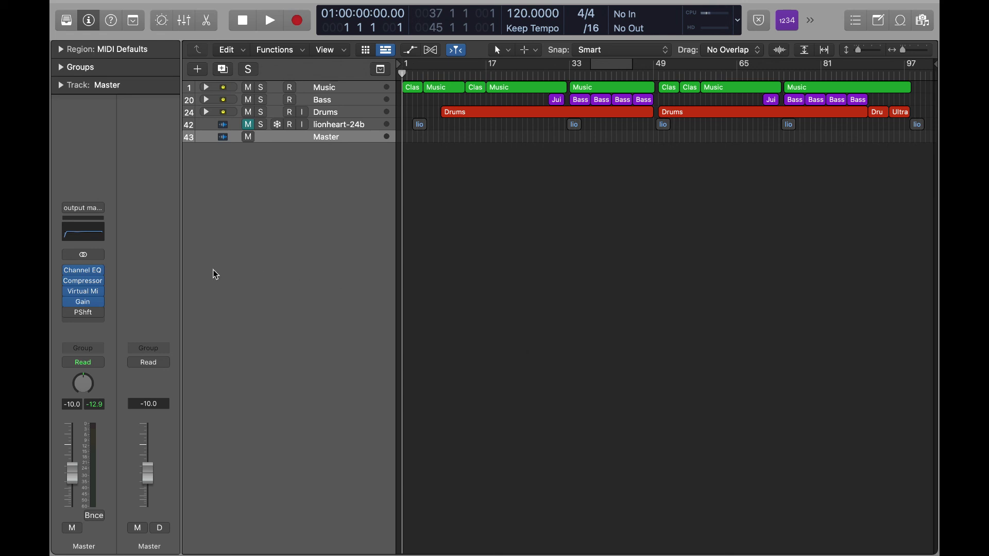
Bring up the Master track's Channel EQ, showing a -1.0 dB dip at 206 Hz.
left_click(84, 233)
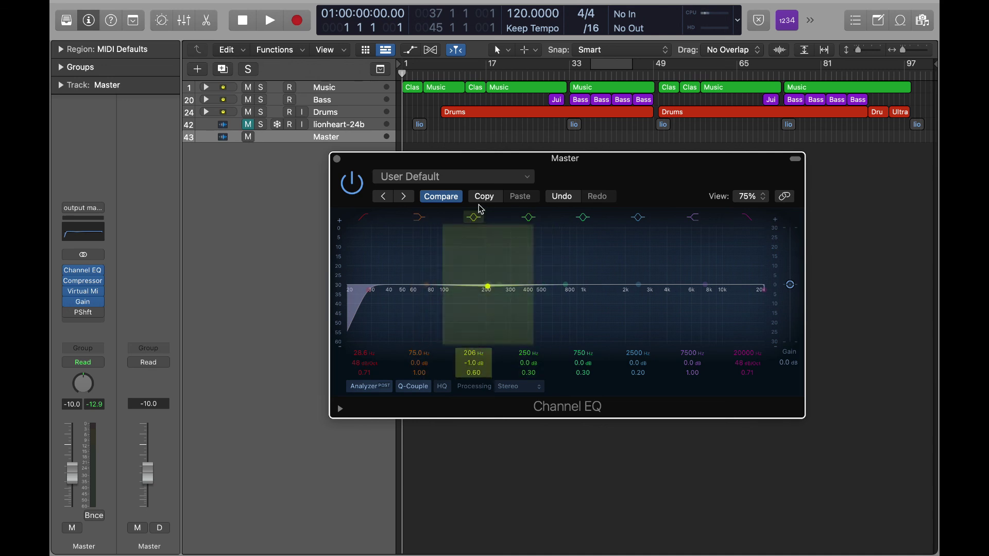
left_click_drag(379, 166, 366, 168)
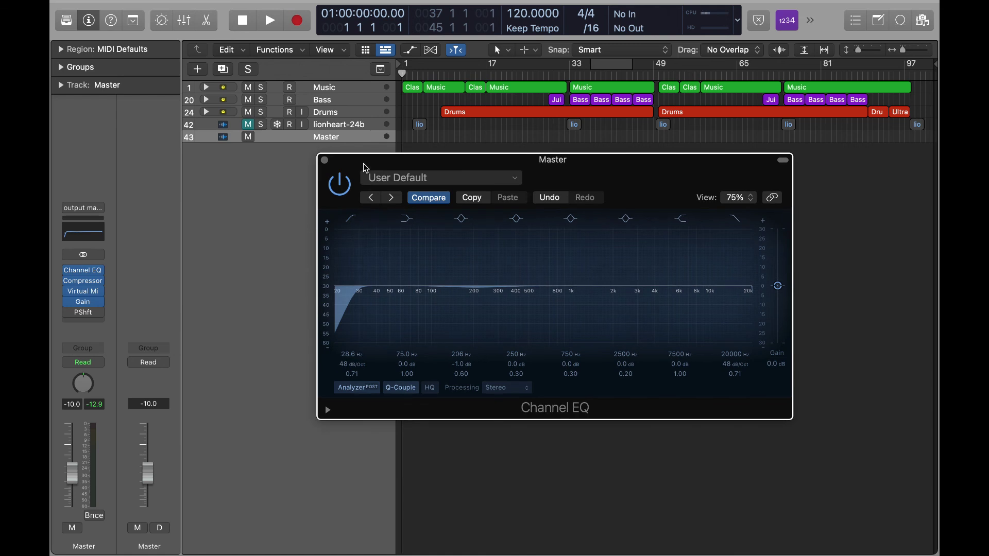
Close the Master Channel EQ window to return to the arrangement.
mouse_move(363, 163)
left_click(325, 161)
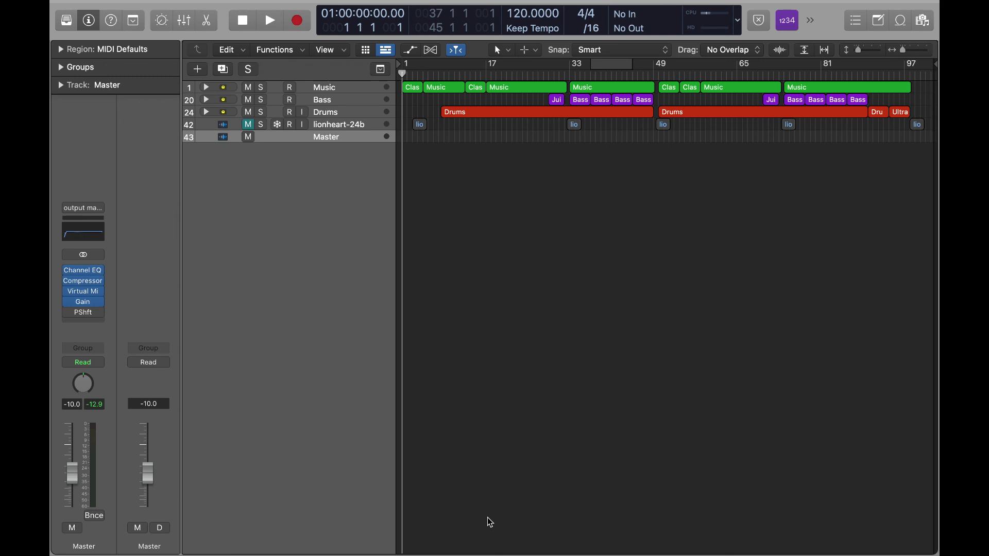